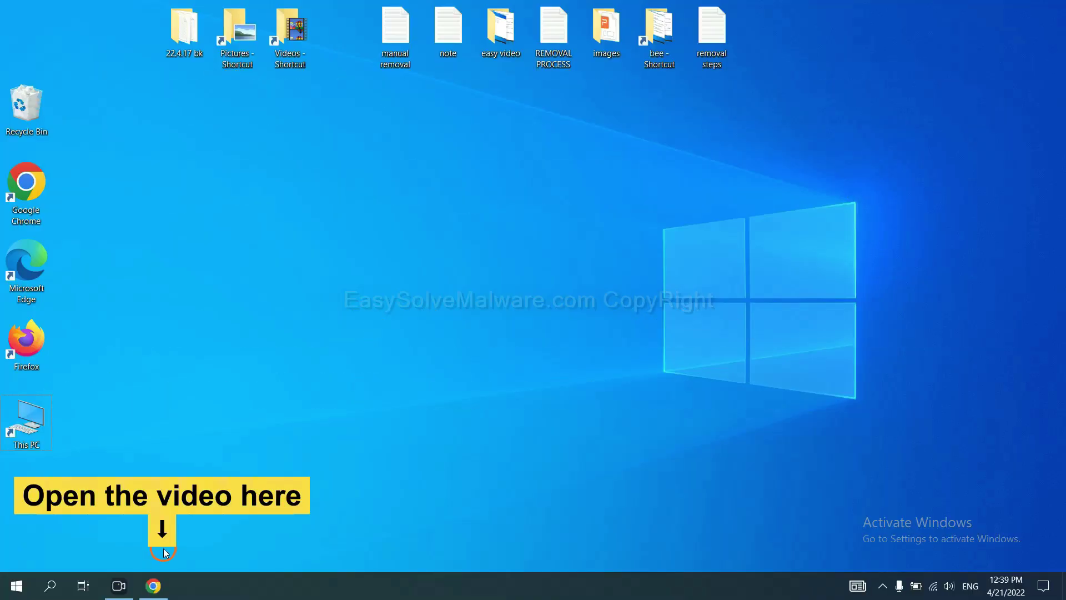
# Step: Download the SpyHunter for Windows installer from the easysolvemalware.com removal guide in Chrome
pyautogui.click(153, 586)
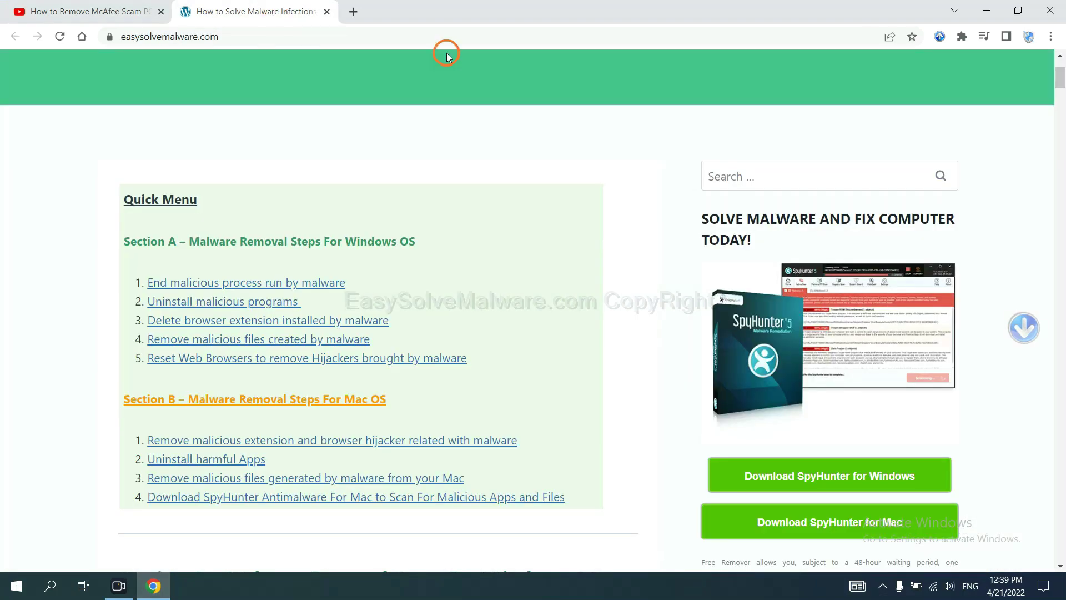
pyautogui.scroll(-1, 1061, 286)
pyautogui.scroll(-2, 1062, 286)
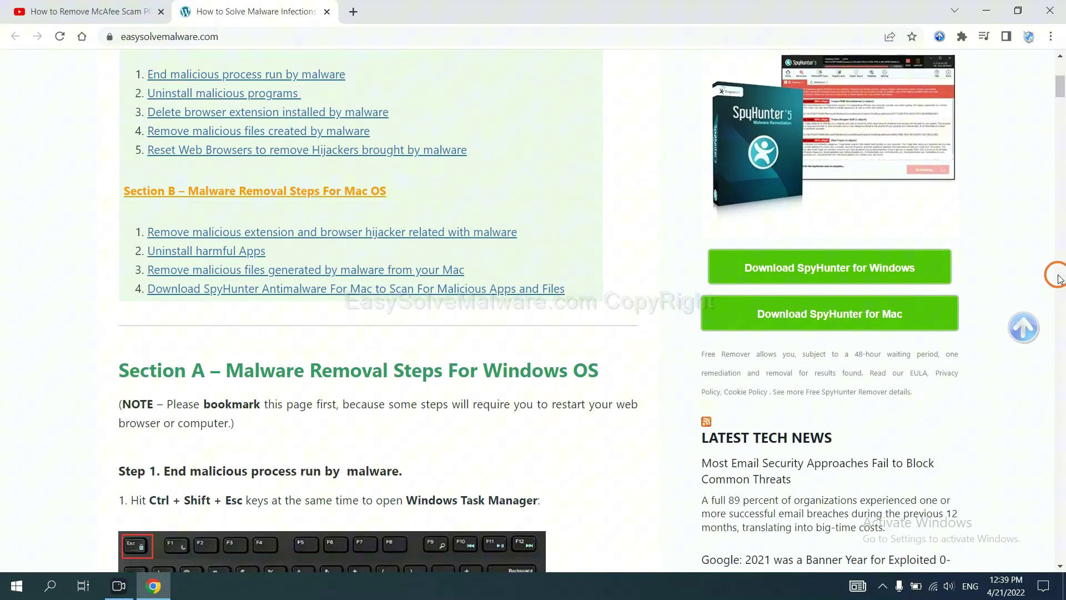
pyautogui.click(905, 265)
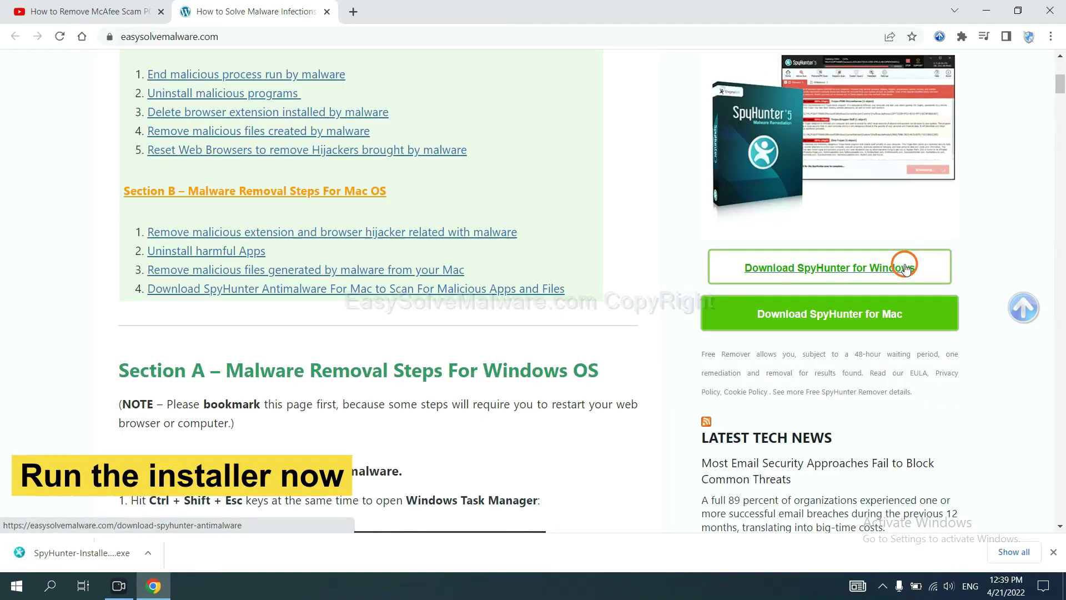
# Step: Run the SpyHunter 5 installer in English, accept the license and start installing
pyautogui.click(67, 554)
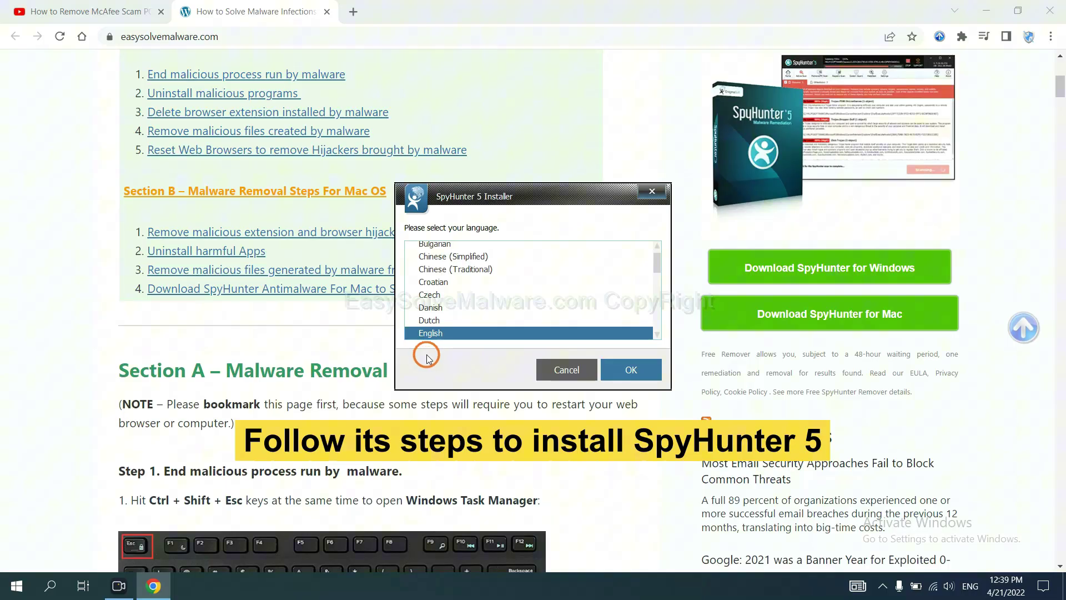
pyautogui.click(619, 368)
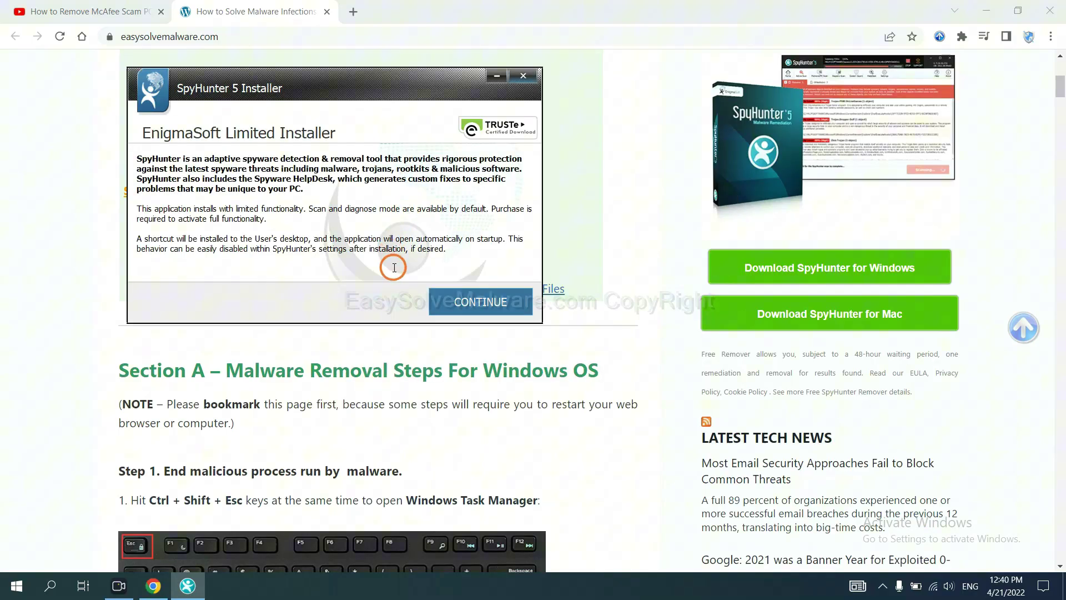
pyautogui.click(452, 305)
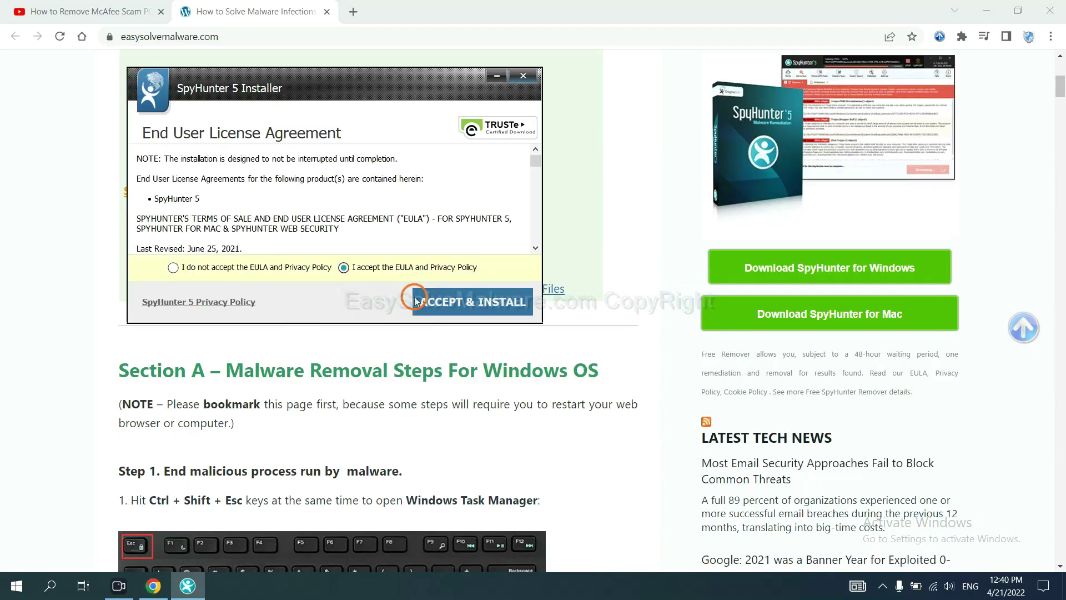
pyautogui.click(432, 310)
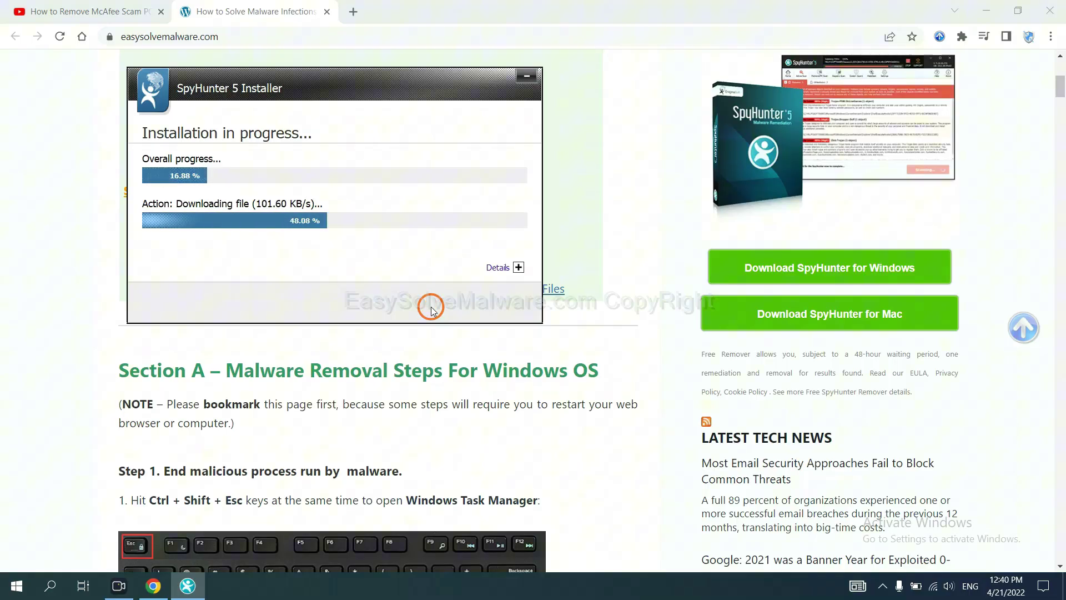
# Step: Dismiss the setup notice and run a SpyHunter scan, moving past the flagged remove360.bat
pyautogui.click(525, 378)
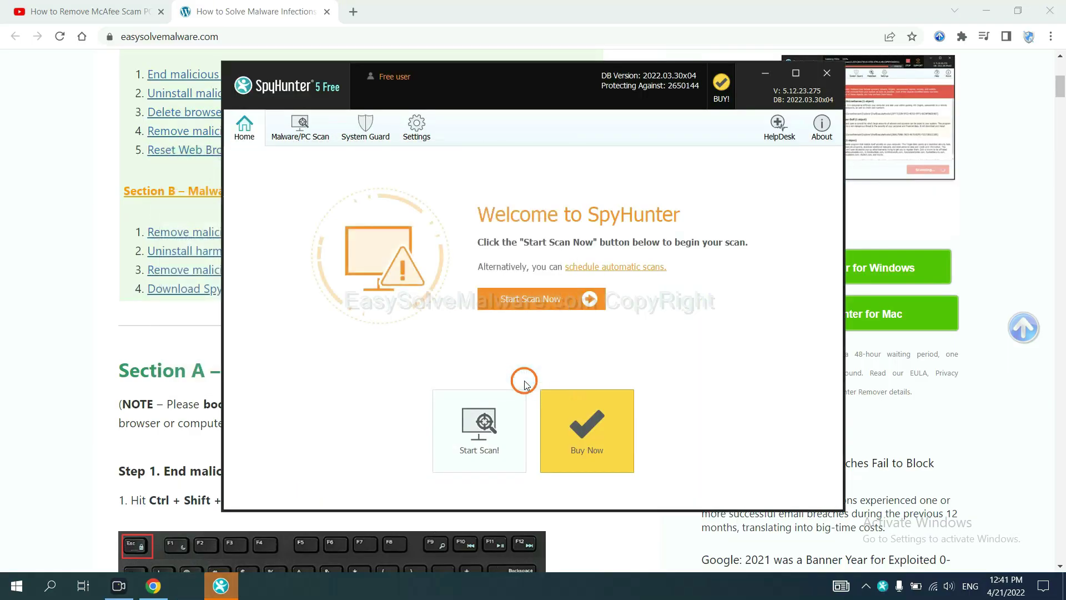
pyautogui.click(525, 302)
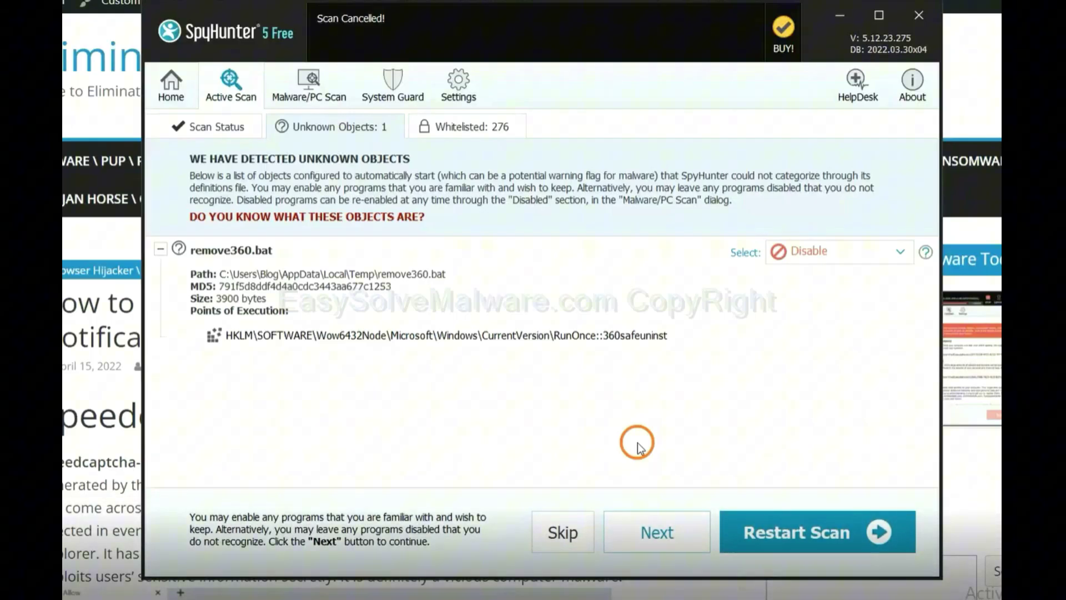
pyautogui.click(656, 533)
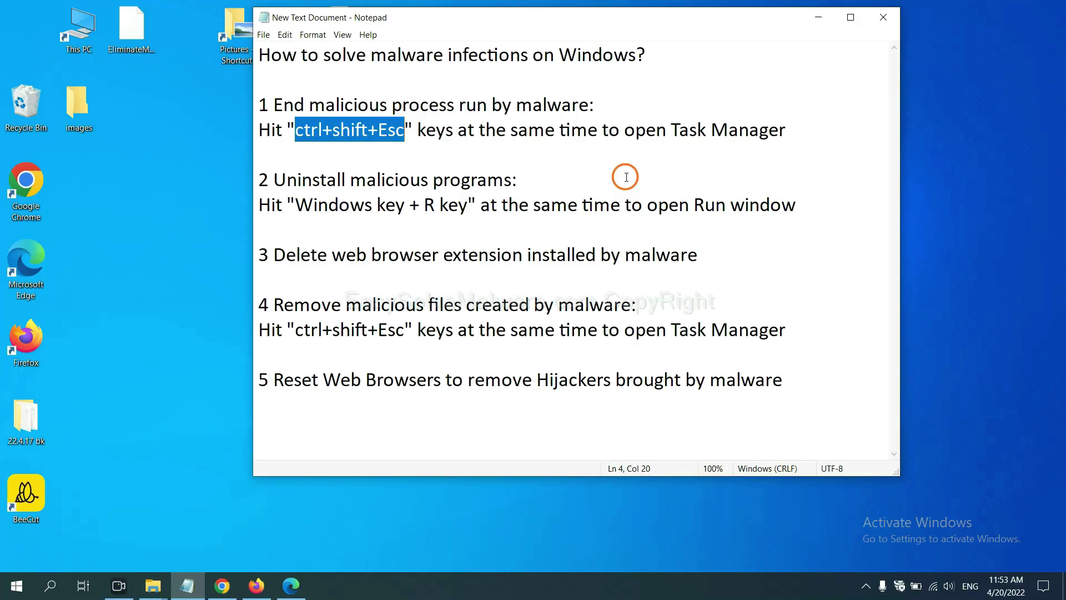
# Step: Highlight the ctrl+shift+Esc shortcut in step 1 of the Notepad removal guide
pyautogui.click(388, 132)
pyautogui.moveTo(397, 132); pyautogui.dragTo(298, 132)
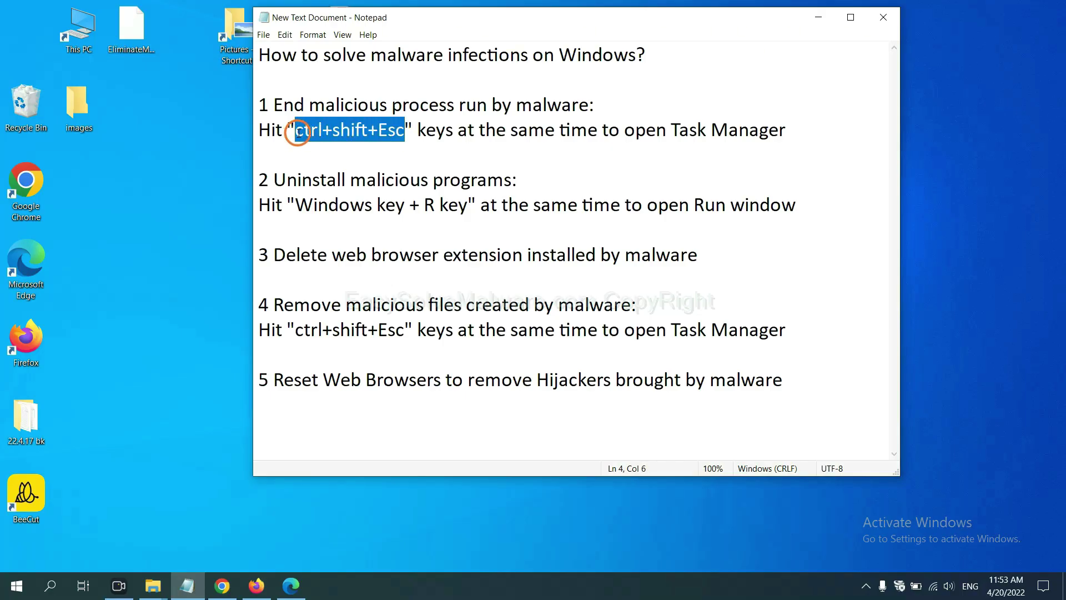
pyautogui.hotkey('ctrl', 'shift', 'Escape')
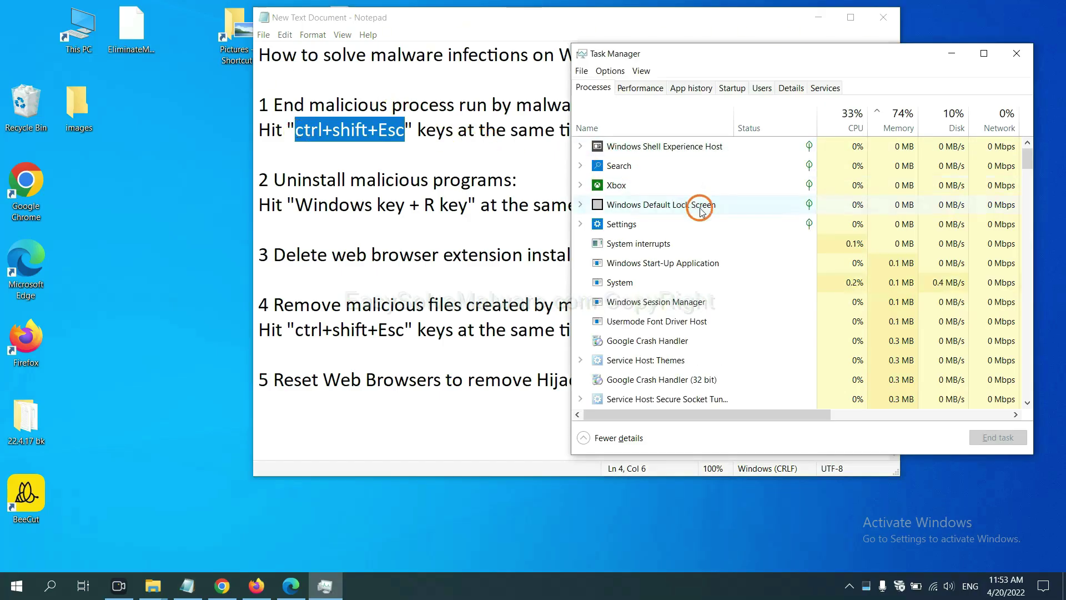
pyautogui.click(713, 280)
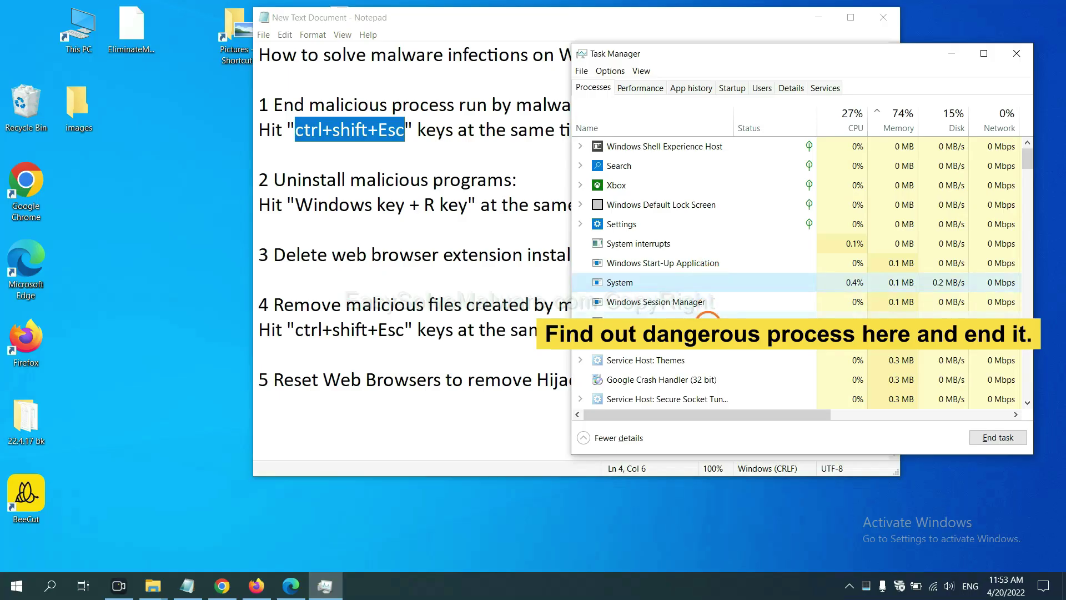
pyautogui.click(708, 321)
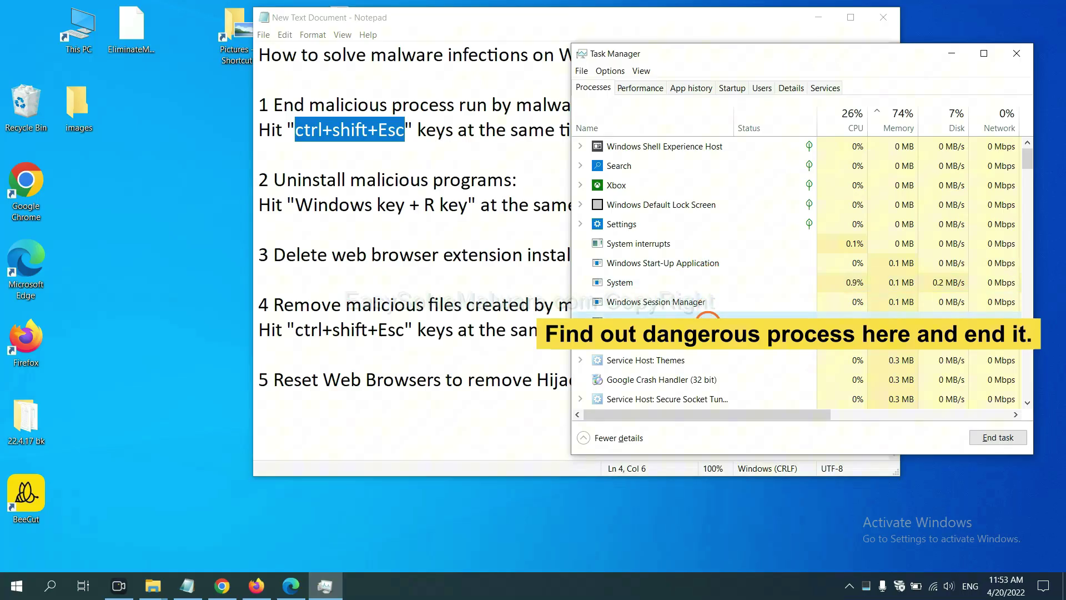
pyautogui.click(1008, 437)
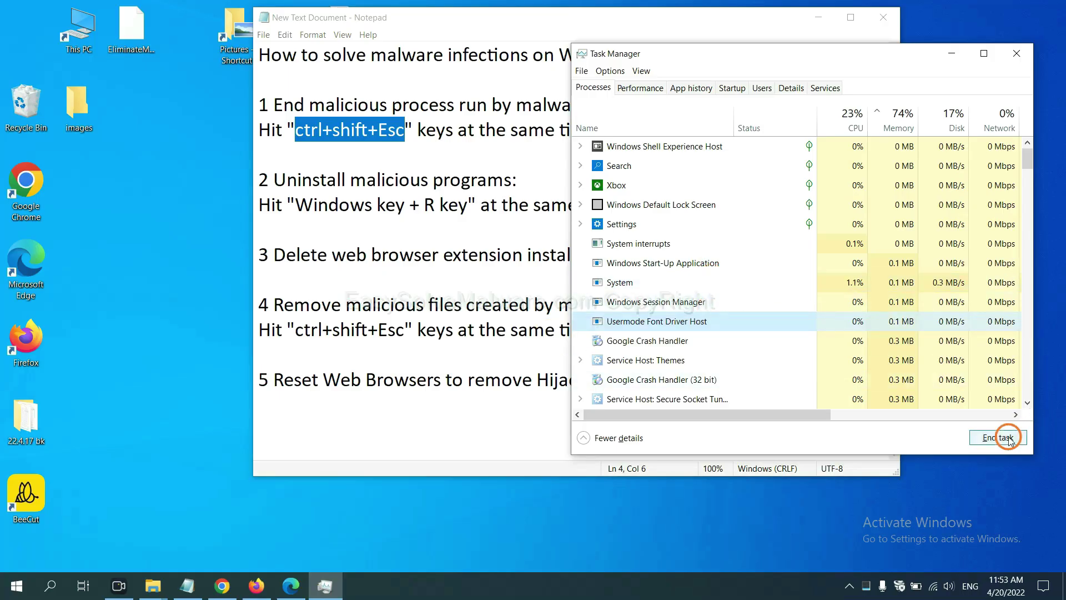
pyautogui.click(1012, 54)
pyautogui.click(664, 188)
pyautogui.click(488, 200)
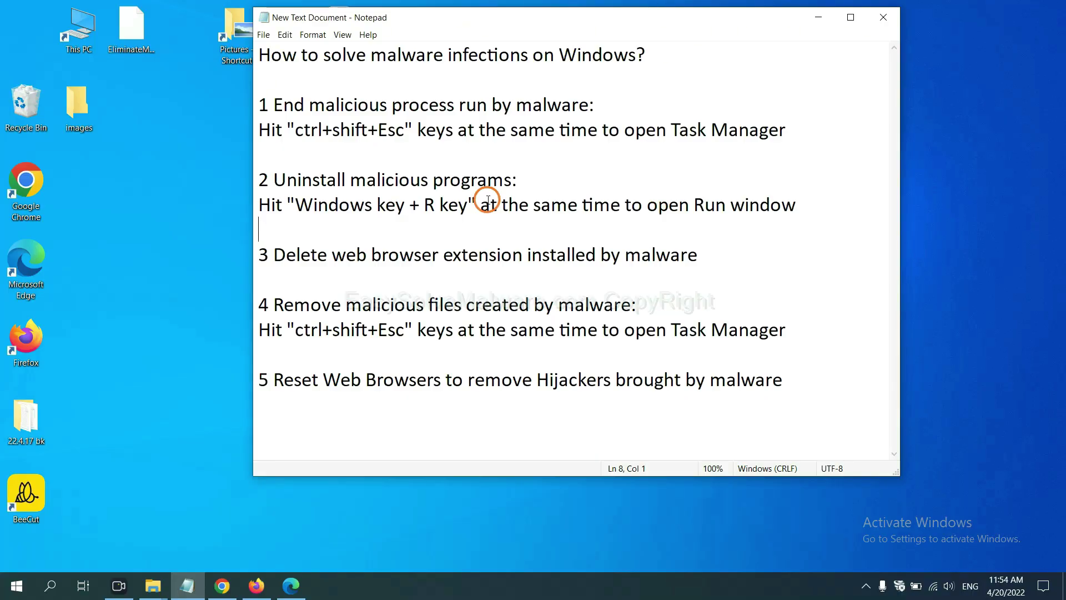
# Step: Highlight step 2's Windows key + R shortcut and bring up Run with 'control panel' selected
pyautogui.moveTo(292, 206); pyautogui.dragTo(464, 217)
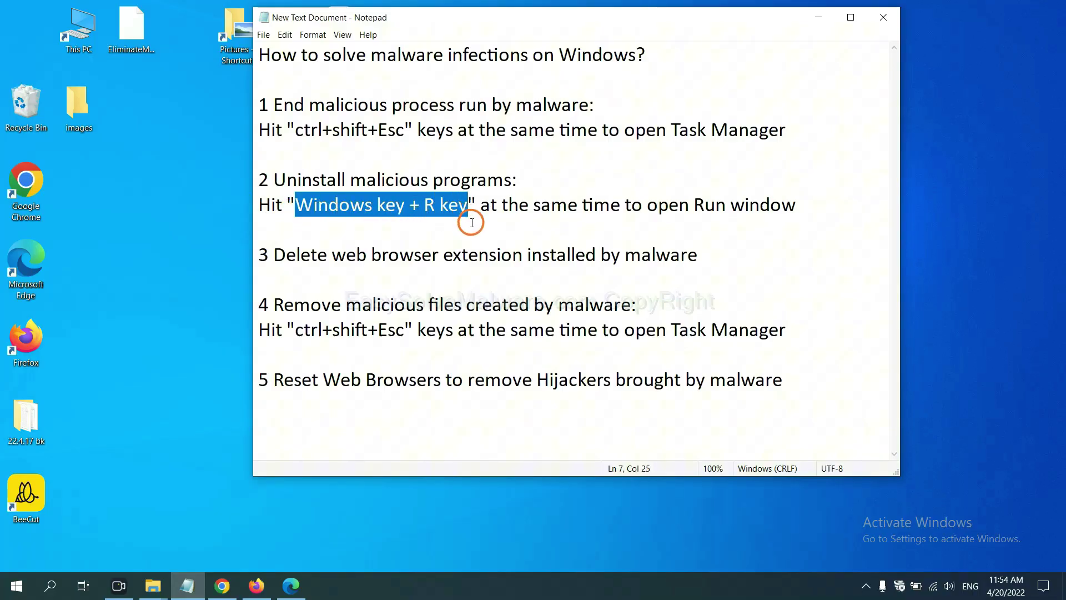
pyautogui.press('super+r')
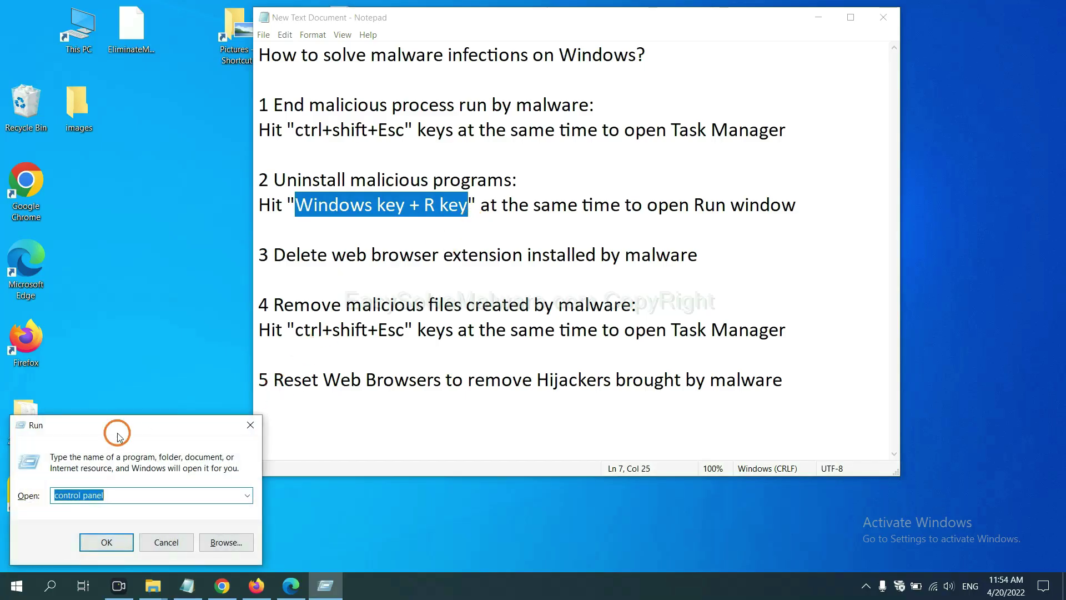
pyautogui.moveTo(125, 433); pyautogui.dragTo(819, 185)
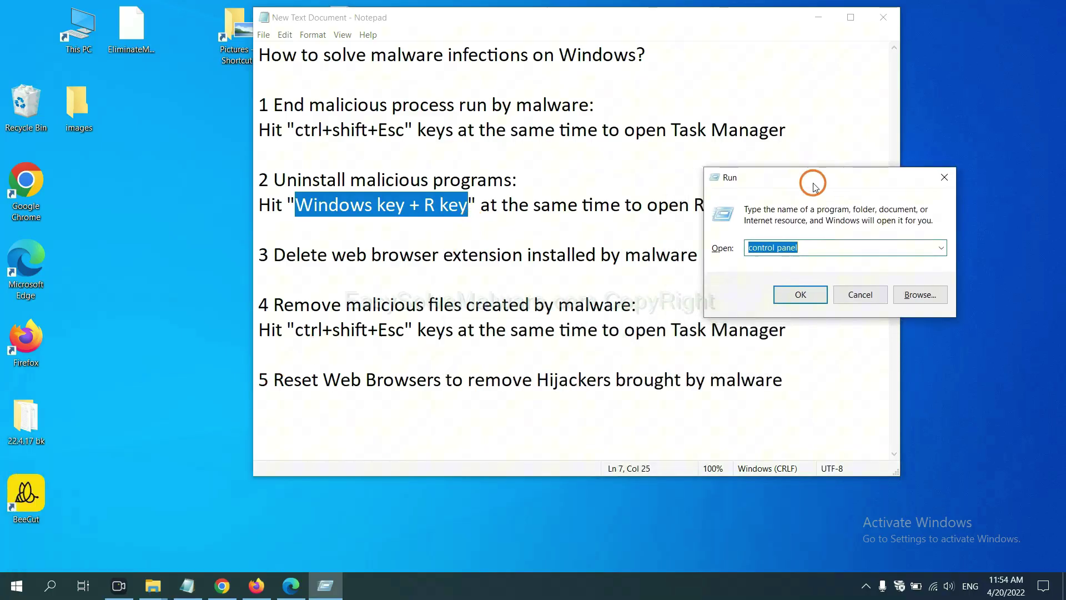
pyautogui.click(821, 247)
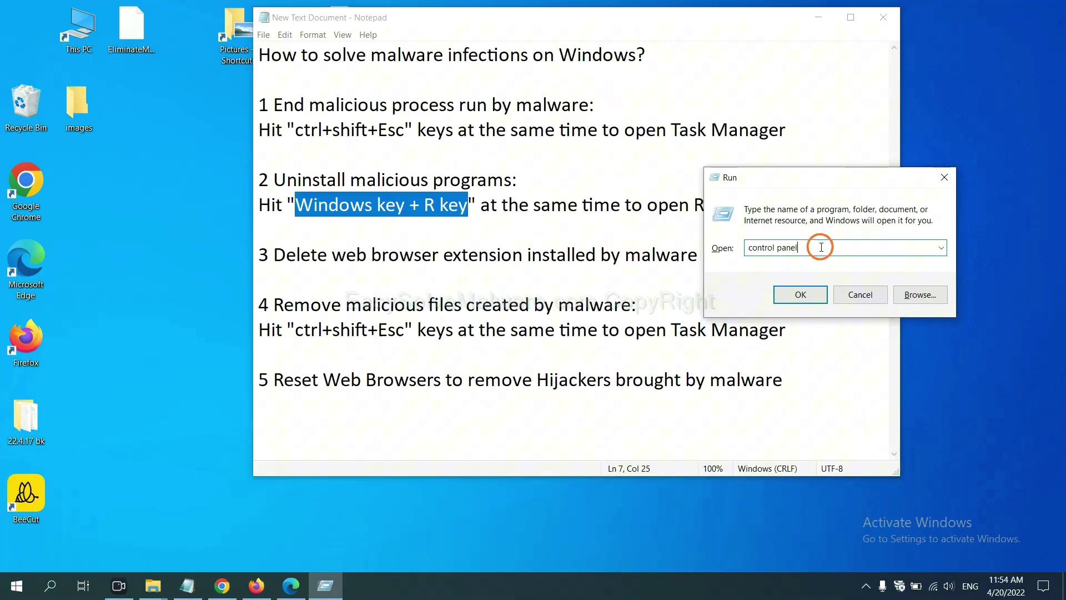
pyautogui.hotkey('ctrl', 'a')
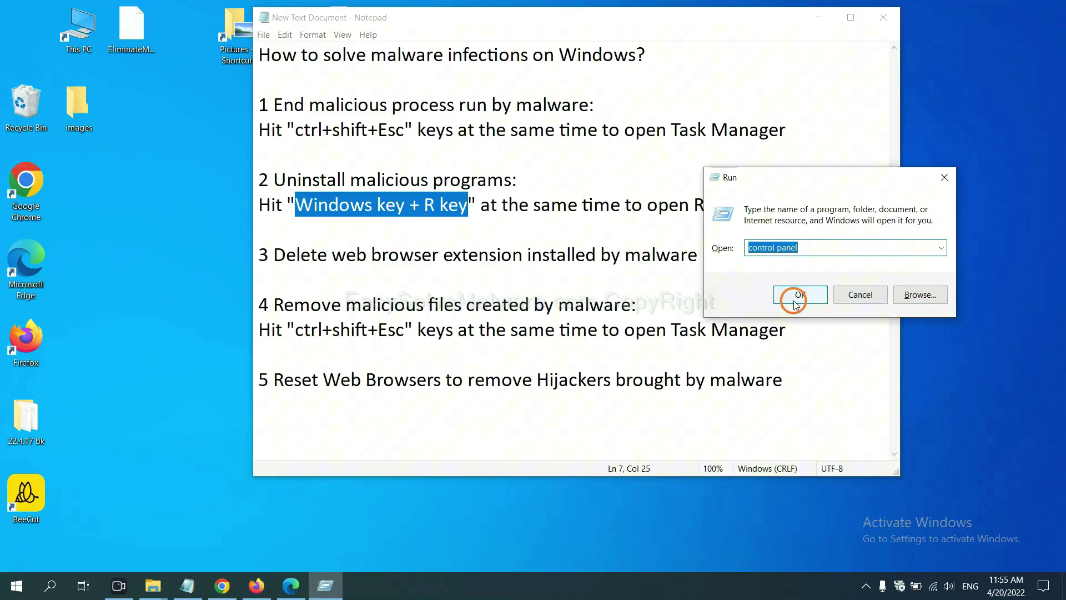
# Step: Launch Control Panel, review installed programs including Xiph.Org Open Codecs, then close the list
pyautogui.click(808, 308)
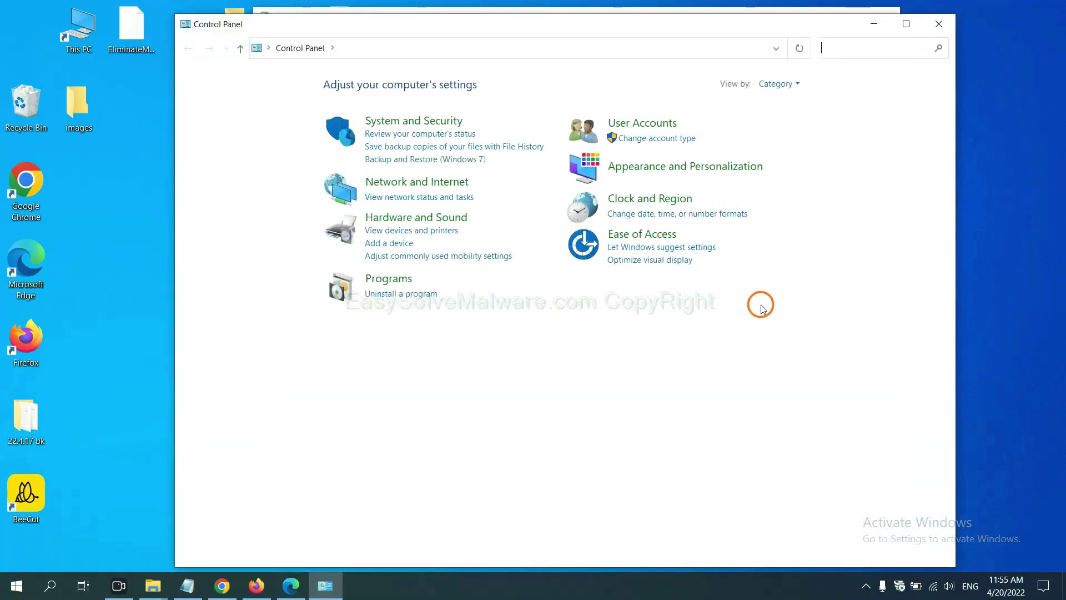
pyautogui.click(420, 299)
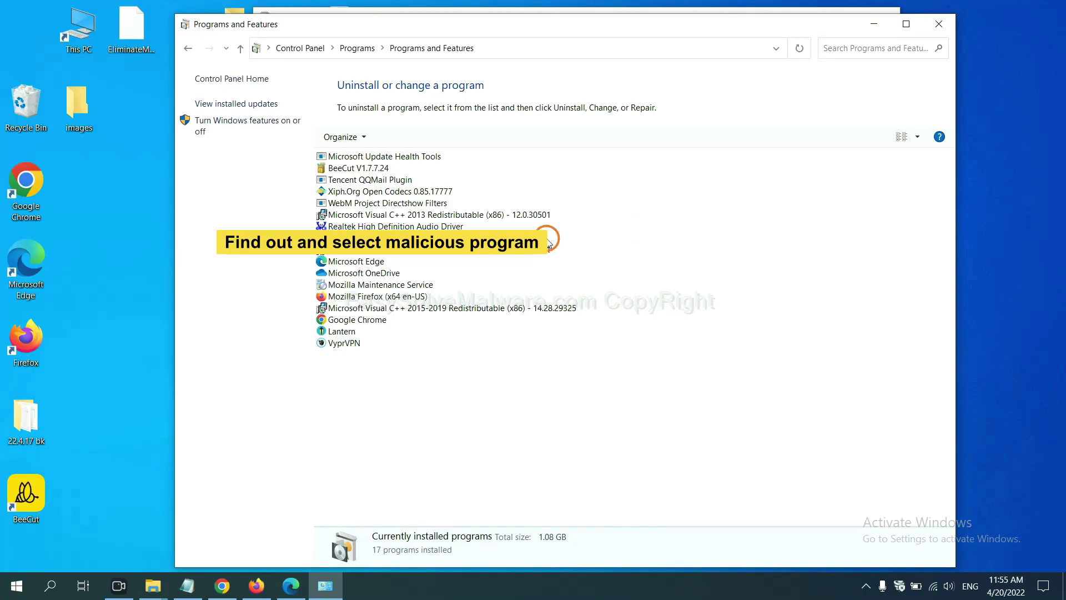
pyautogui.click(419, 191)
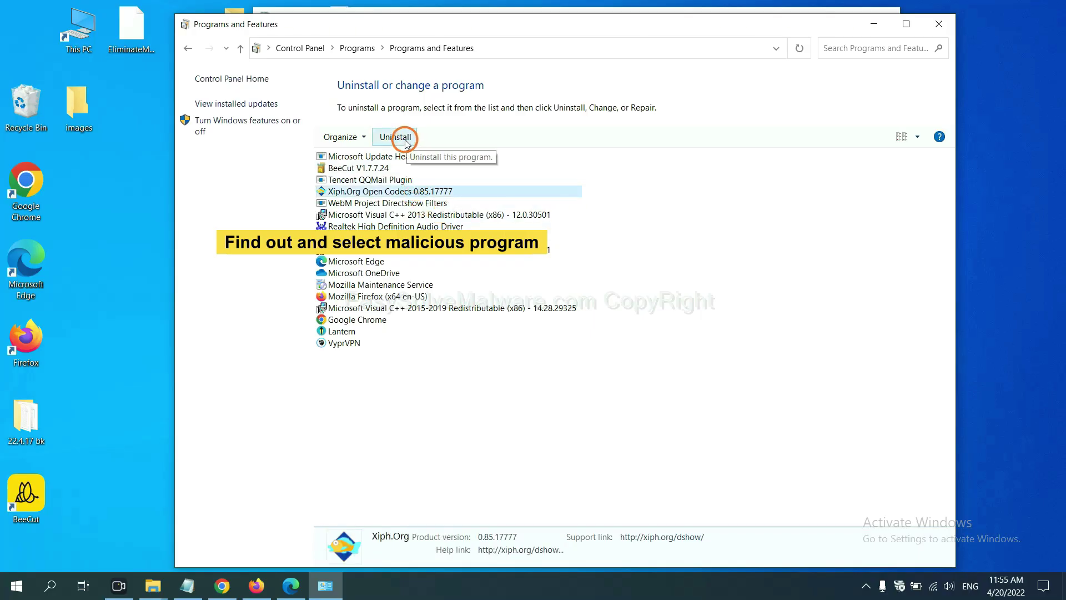
pyautogui.click(944, 27)
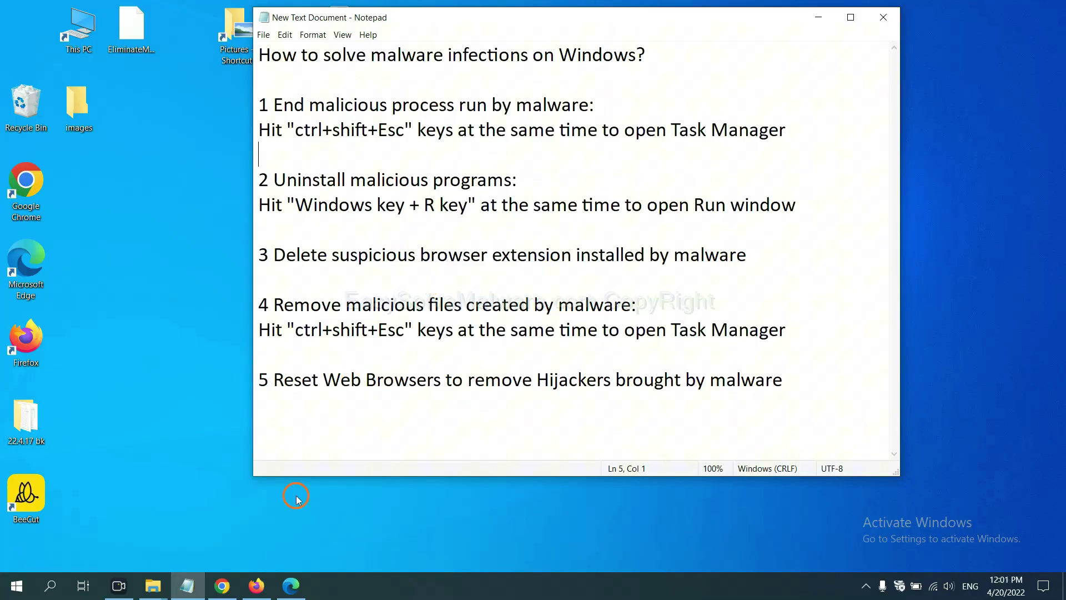
# Step: Open Chrome's Extensions page to show the installed Scroll To Top extension
pyautogui.click(222, 585)
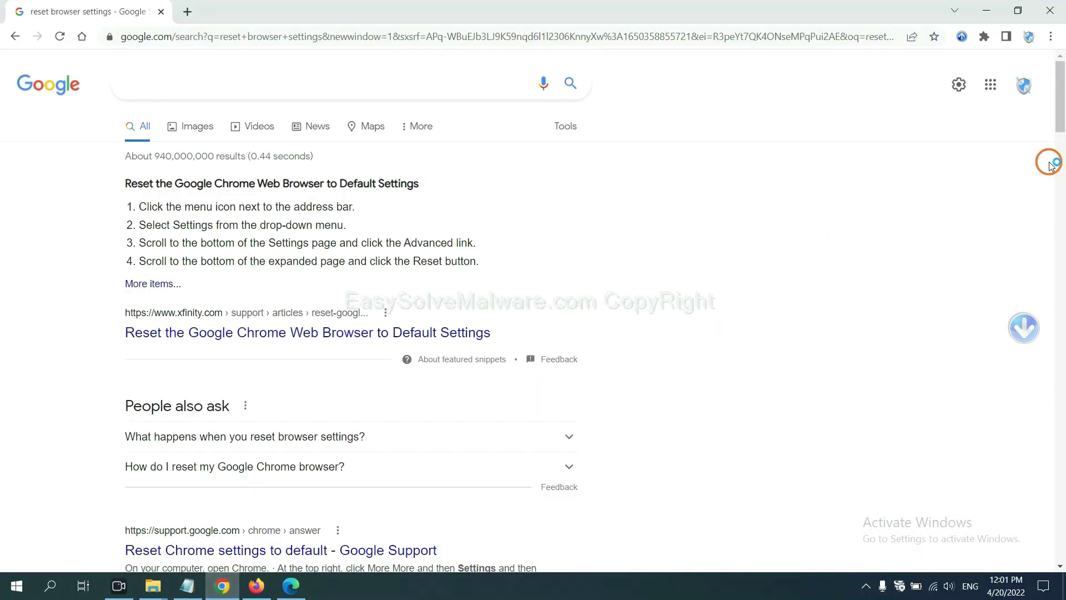
pyautogui.click(1051, 38)
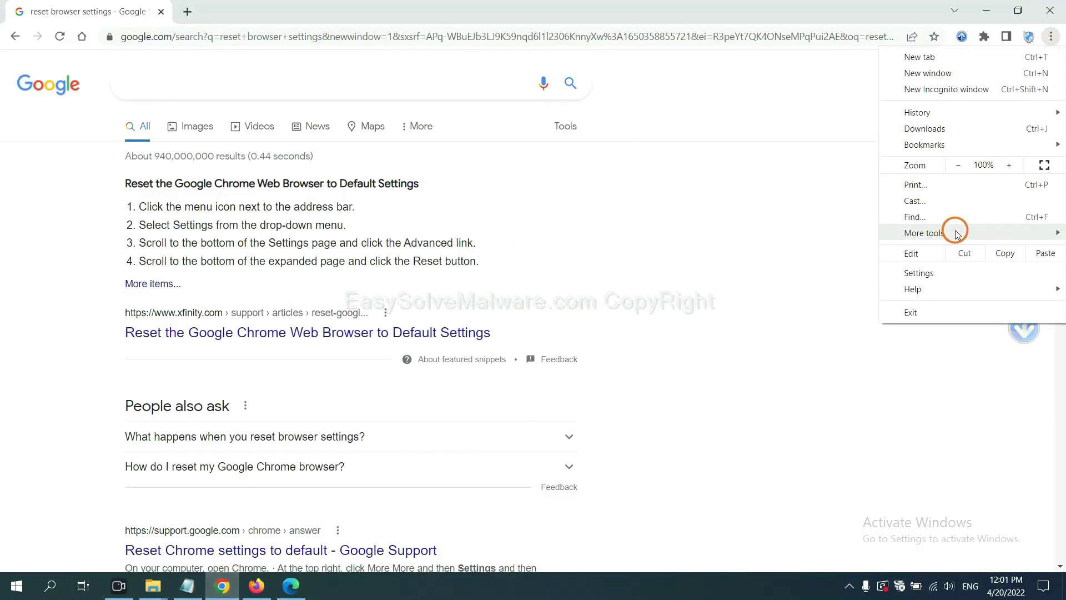
pyautogui.moveTo(924, 234)
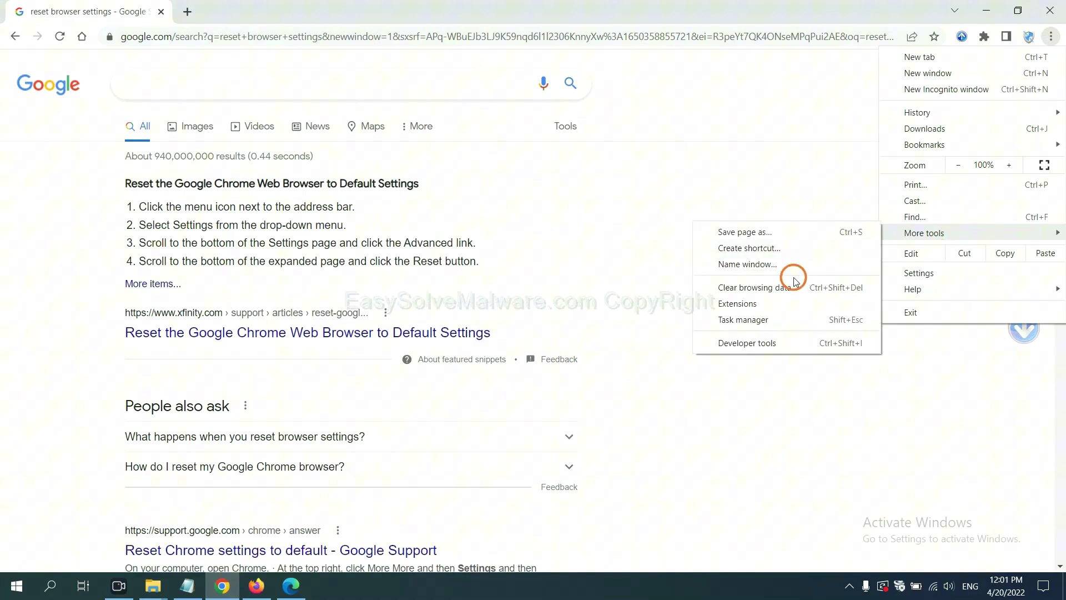
pyautogui.click(787, 303)
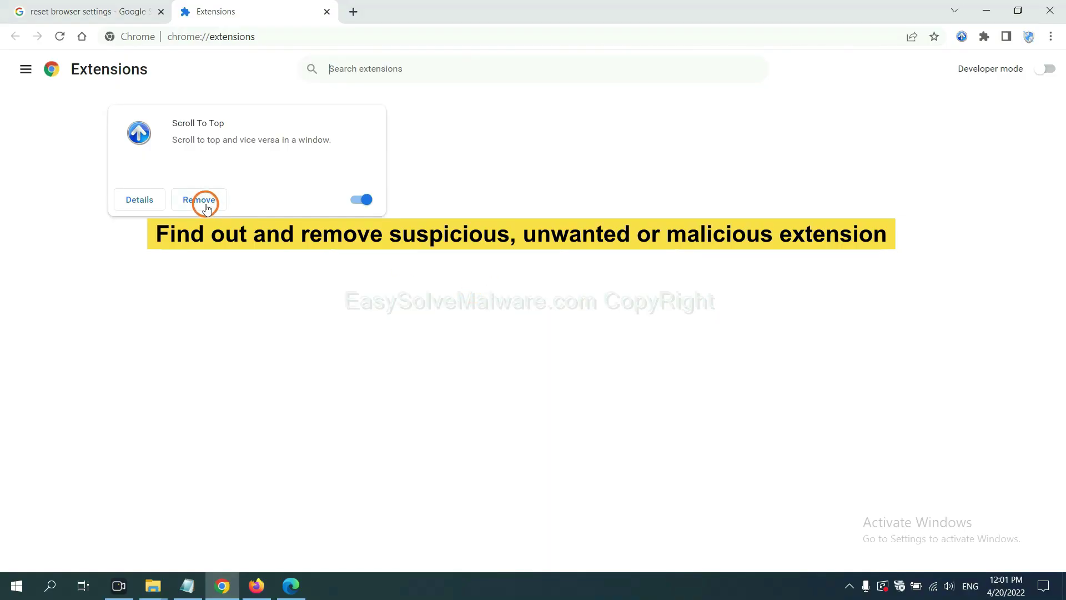
# Step: Open Firefox's Add-ons Manager and show removal options for GIPHY for Firefox
pyautogui.click(256, 585)
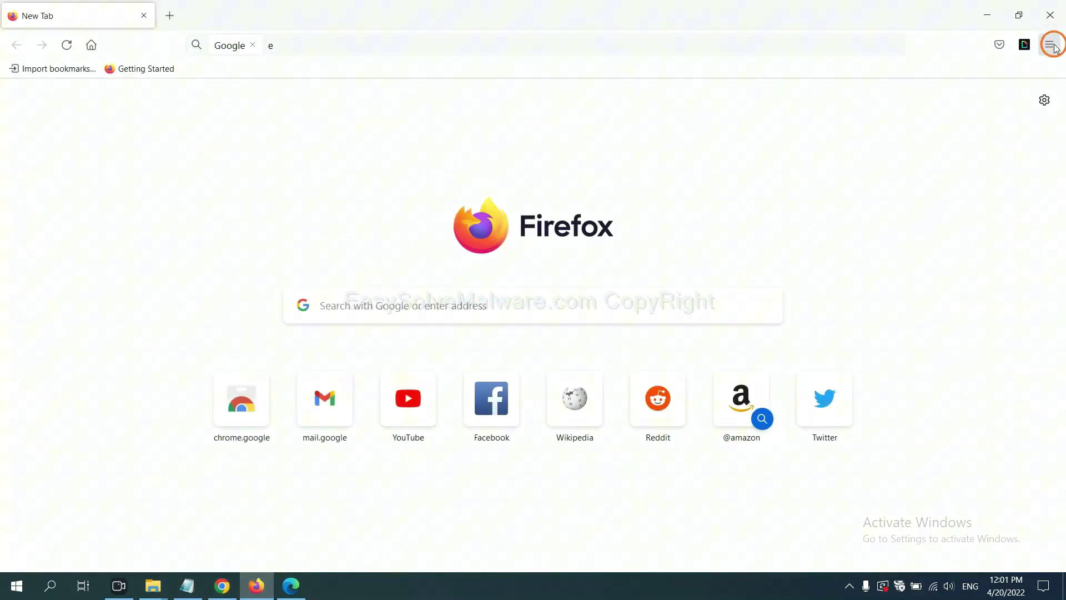
pyautogui.click(1050, 45)
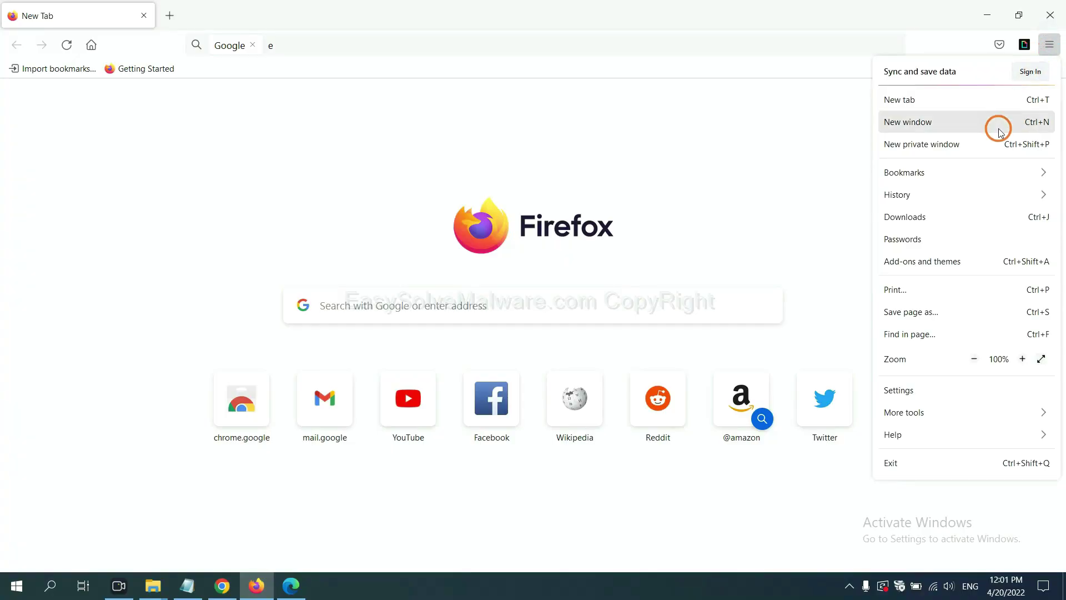
pyautogui.click(934, 268)
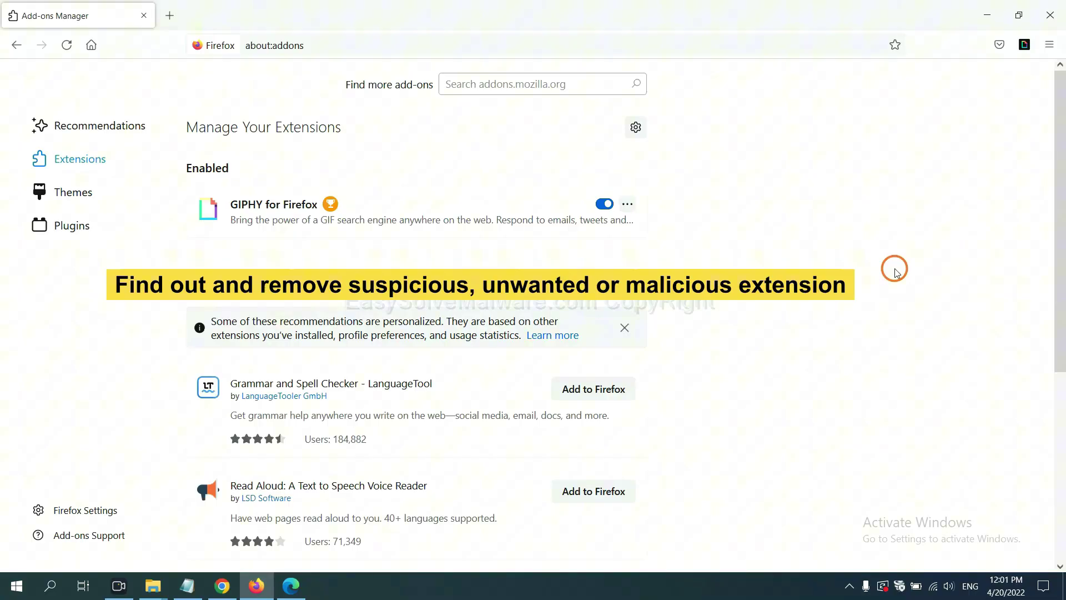
pyautogui.click(628, 205)
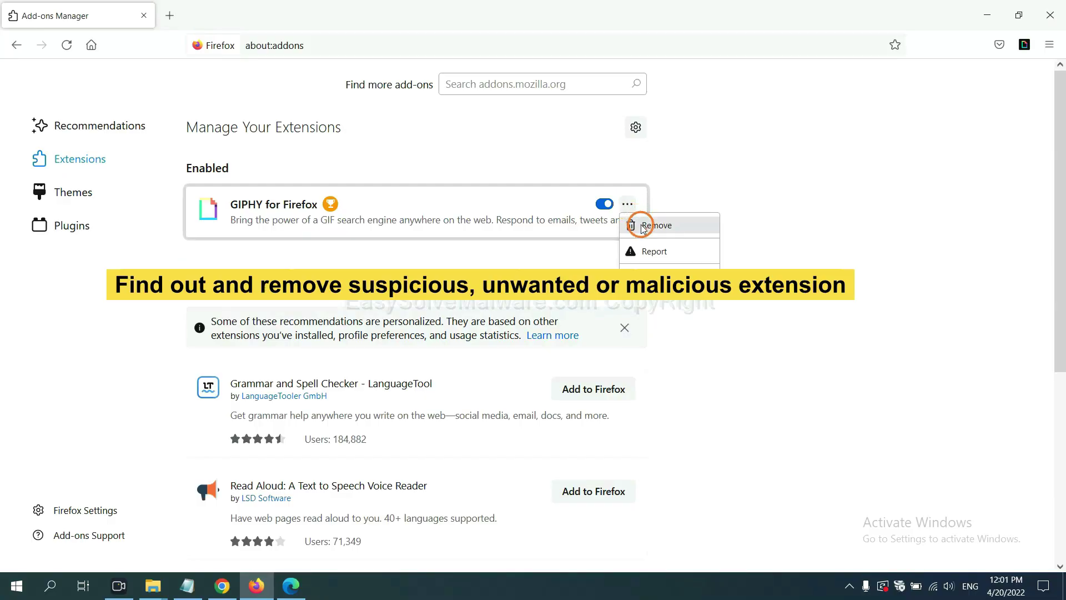
# Step: Open Microsoft Edge's extension management page from its main menu
pyautogui.click(290, 588)
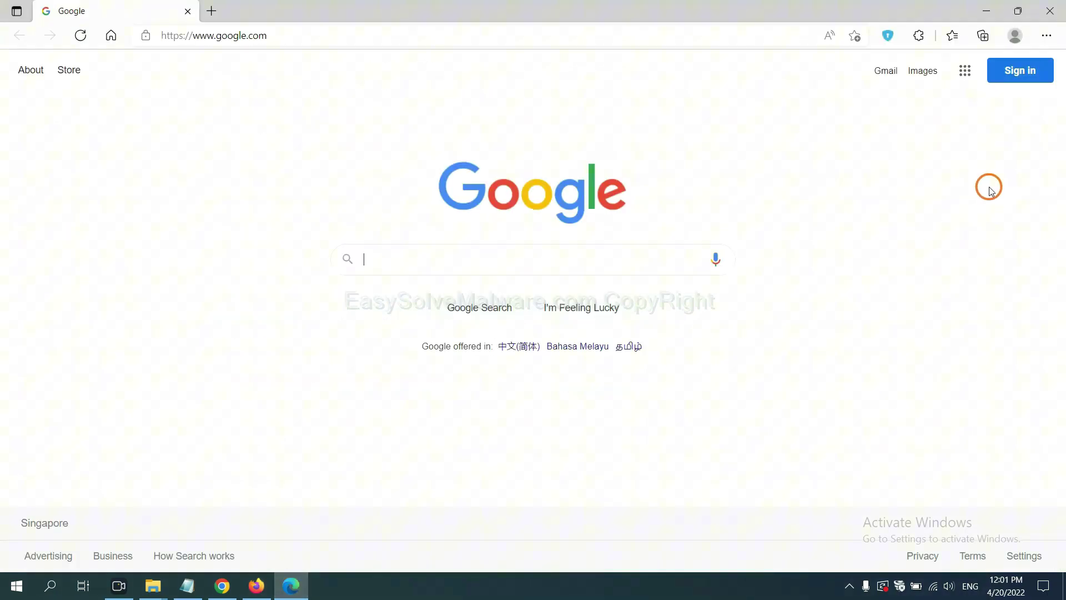
pyautogui.click(1046, 37)
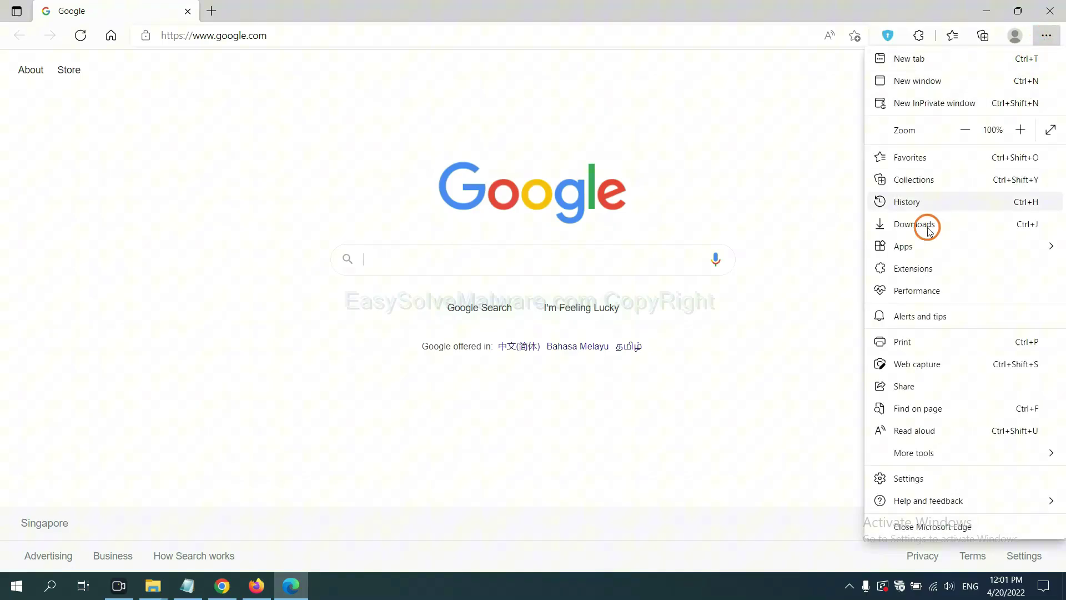
pyautogui.rightClick(917, 269)
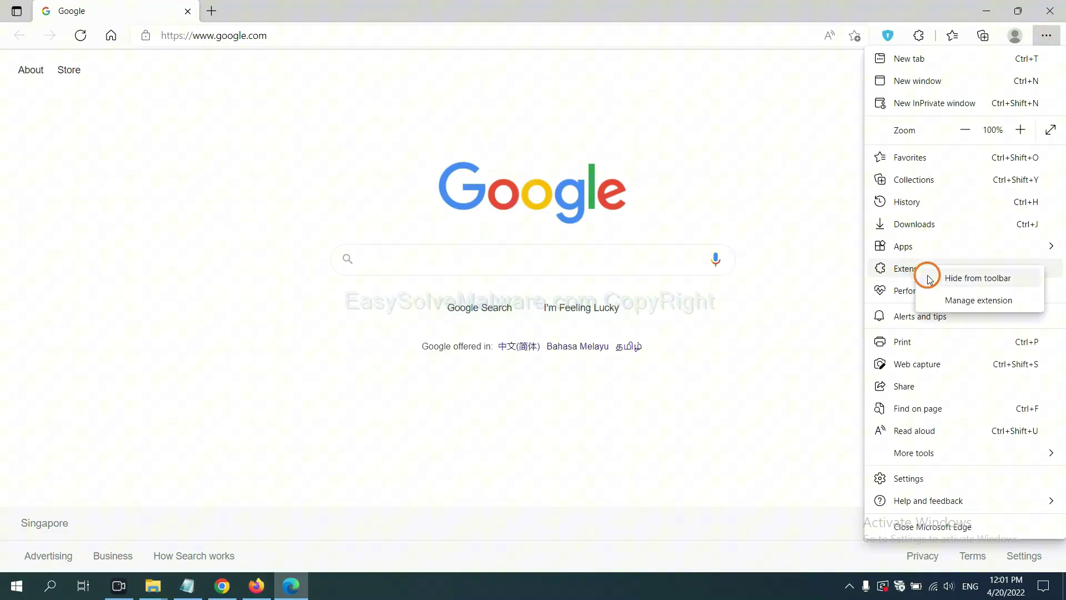
pyautogui.click(957, 300)
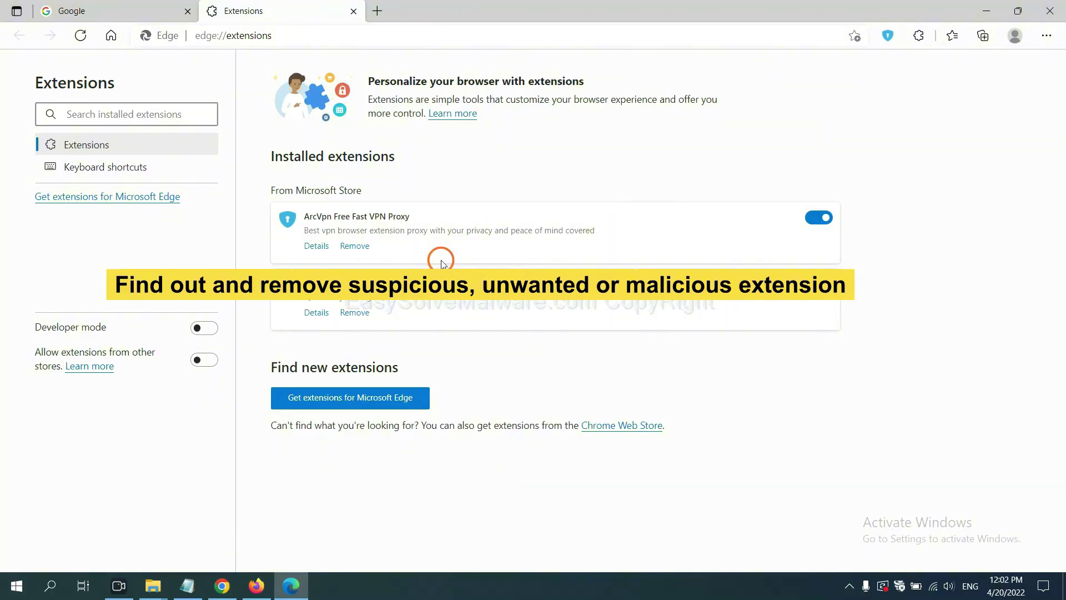
# Step: Remove the ArcVpn Free Fast VPN Proxy extension and reveal the desktop
pyautogui.click(365, 250)
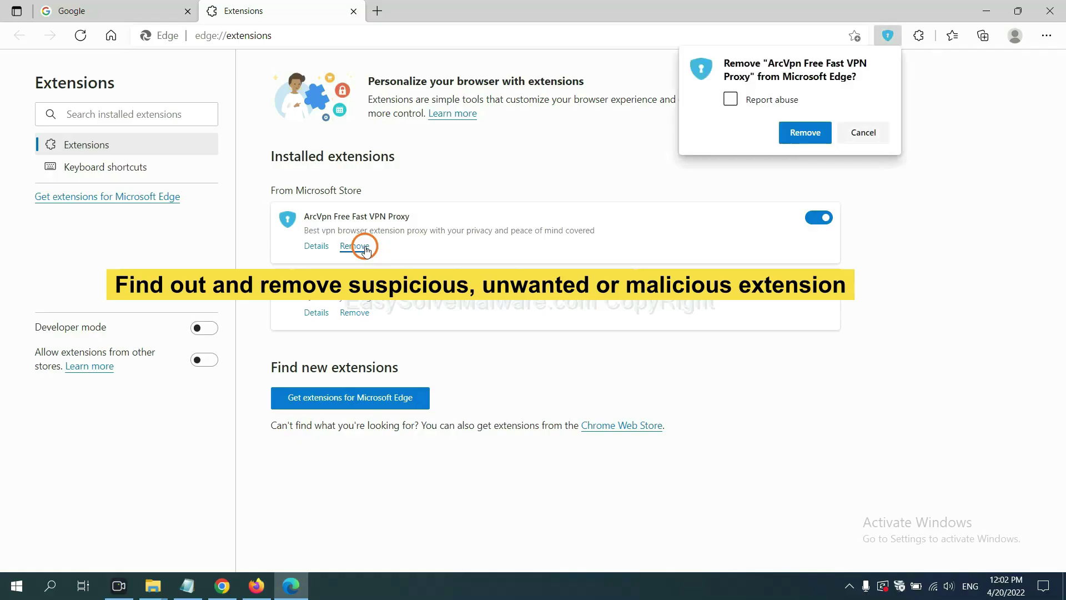
pyautogui.click(795, 133)
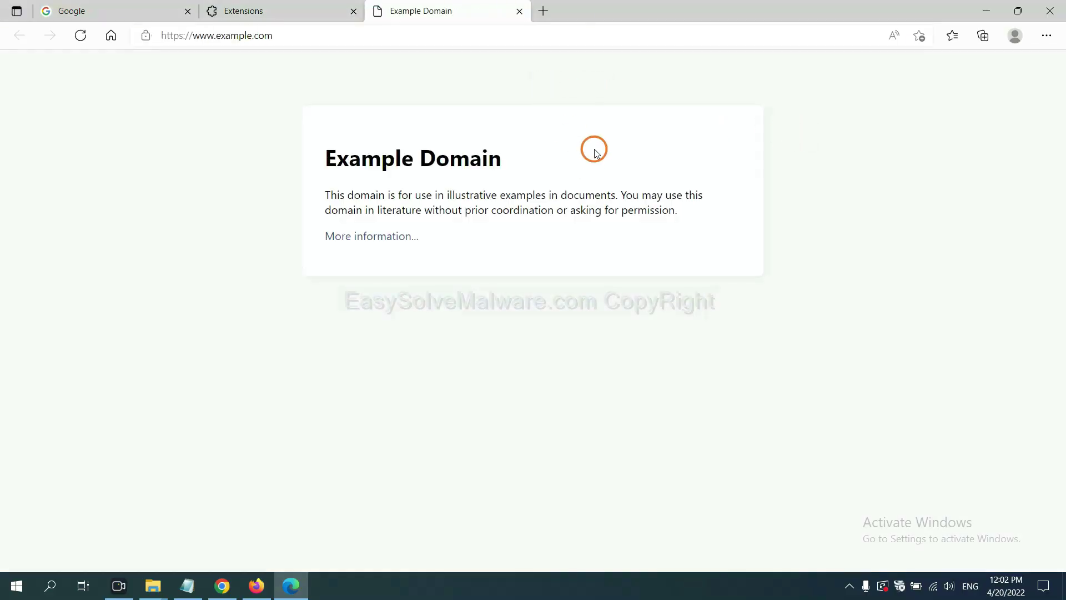
pyautogui.click(1062, 594)
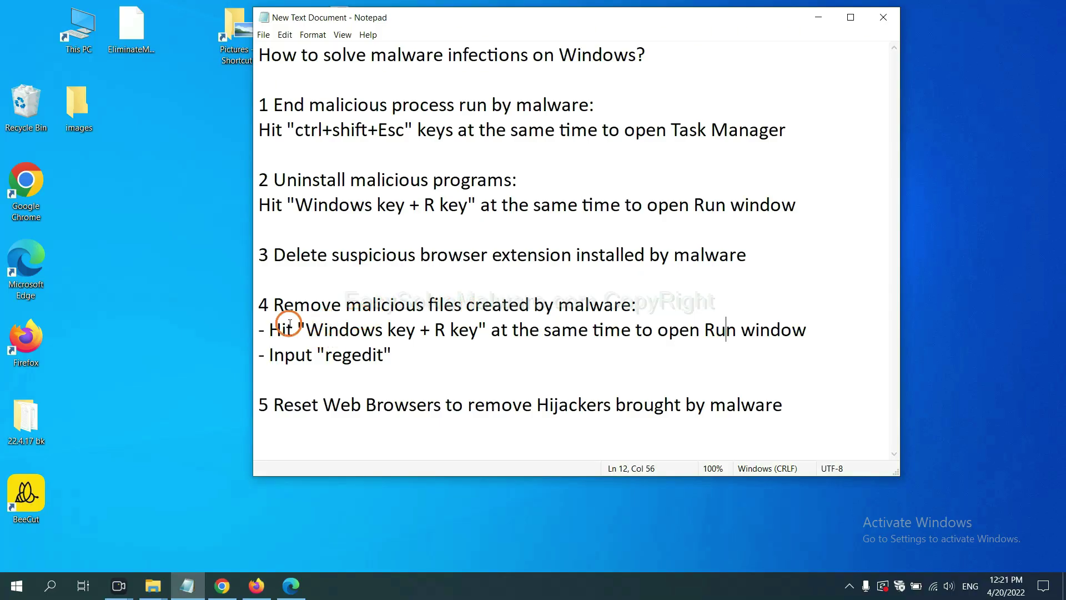
# Step: Highlight step 4 in Notepad, then launch Registry Editor with regedit from Run
pyautogui.moveTo(276, 328); pyautogui.dragTo(605, 346)
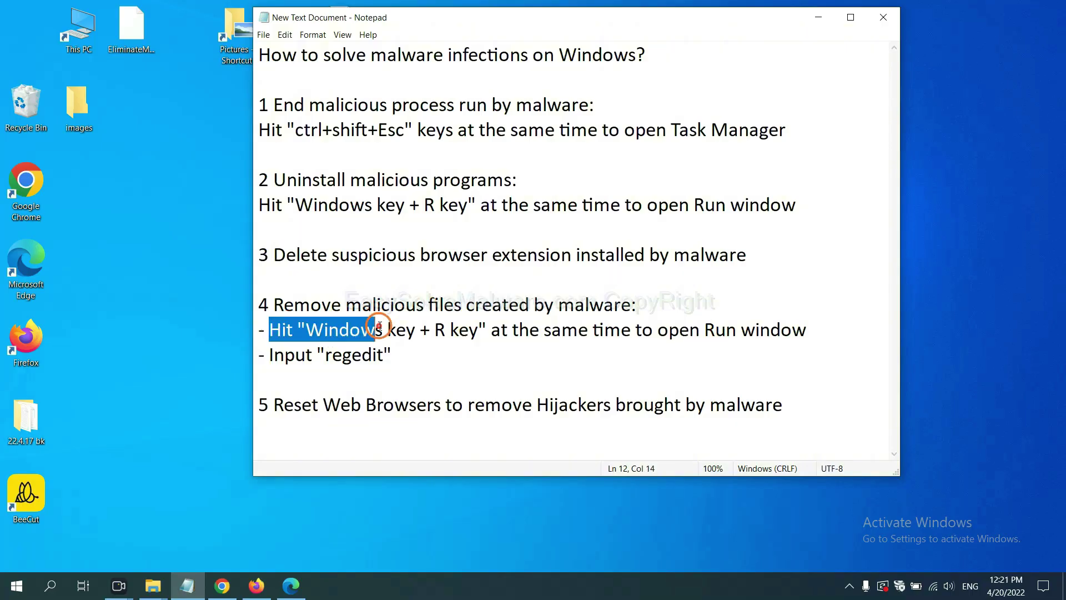
pyautogui.click(620, 331)
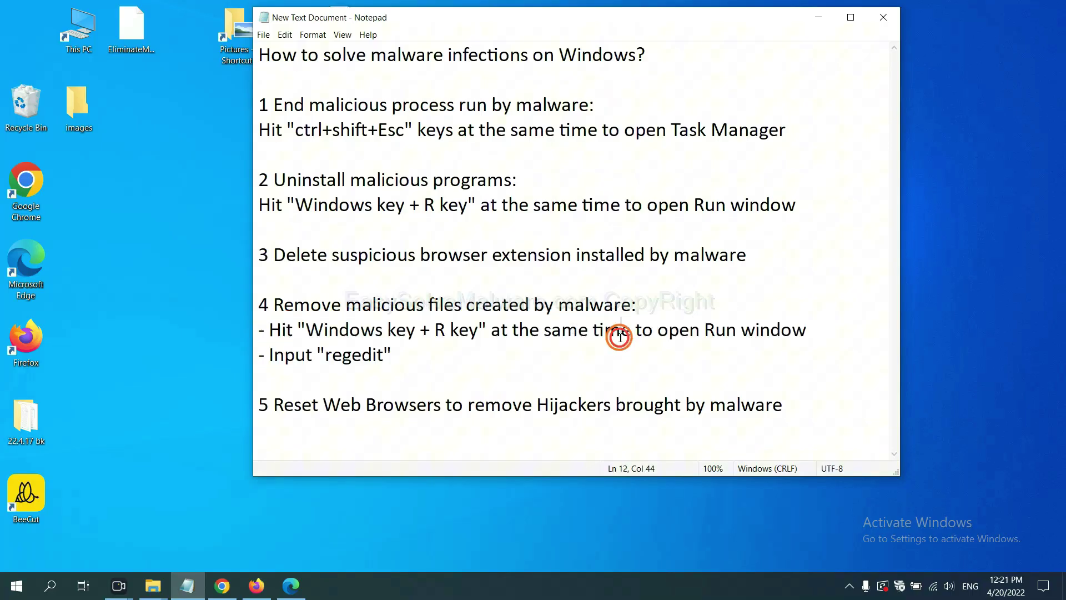
pyautogui.press('super+r')
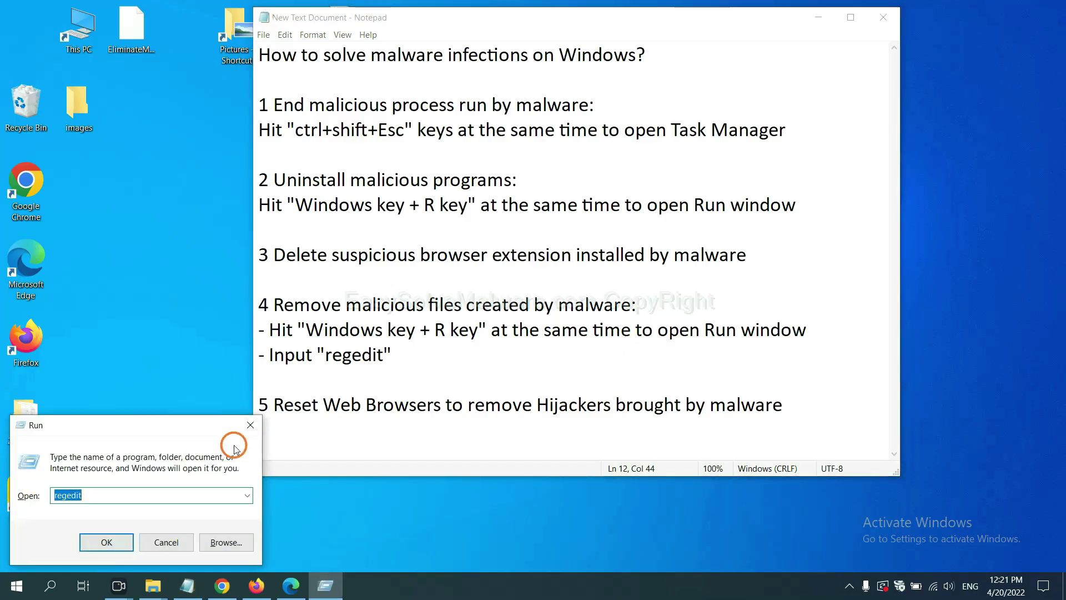
pyautogui.moveTo(194, 423); pyautogui.dragTo(534, 333)
pyautogui.moveTo(759, 262); pyautogui.dragTo(850, 222)
pyautogui.click(783, 288)
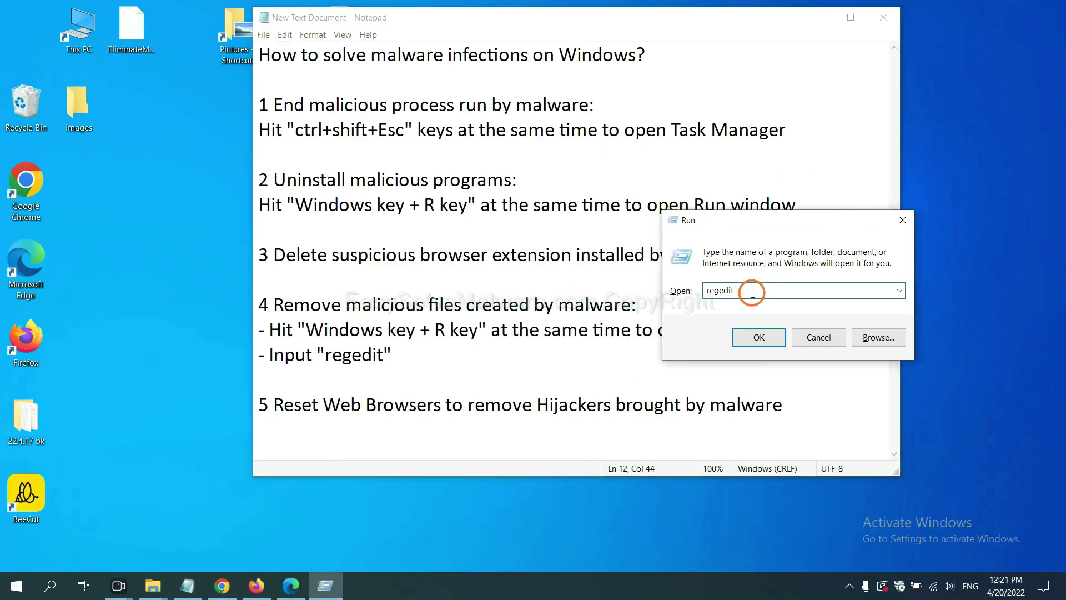
pyautogui.click(758, 337)
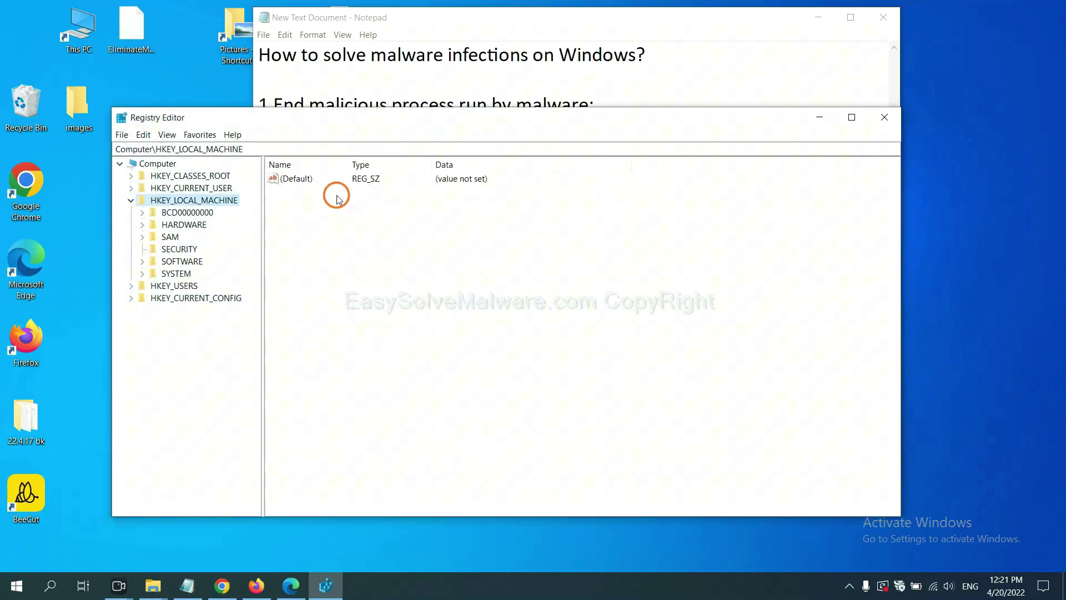
# Step: Search the registry for 'beecut' across keys, values and data
pyautogui.click(151, 137)
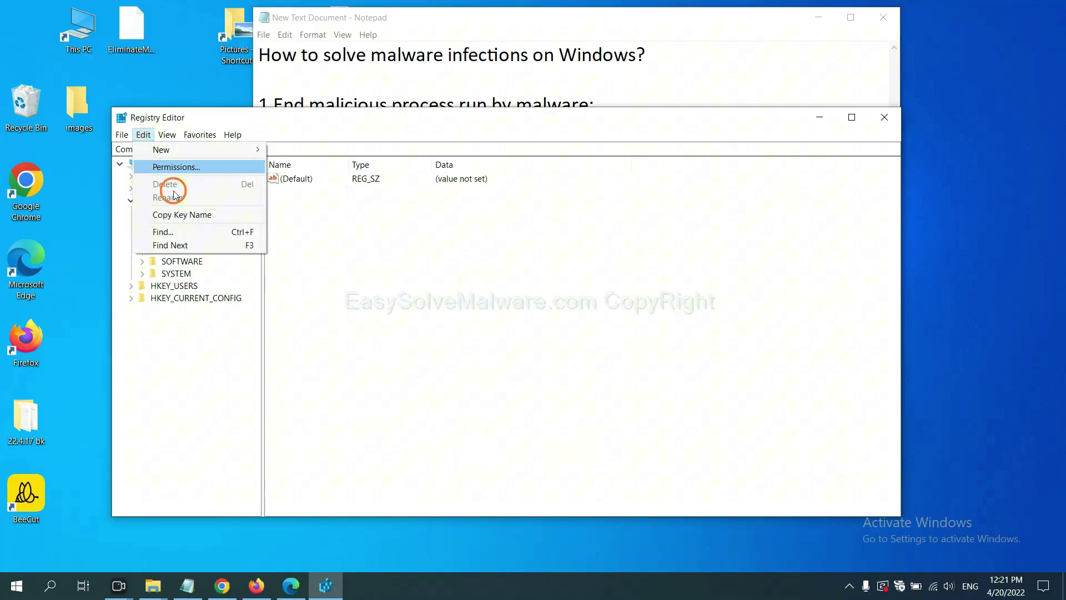
pyautogui.click(187, 233)
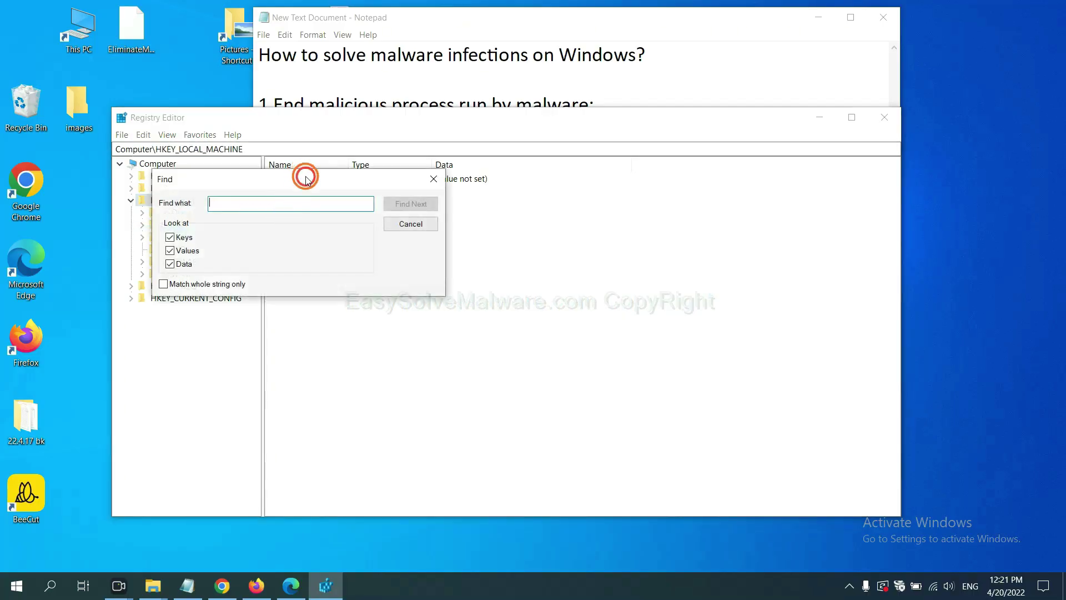
pyautogui.moveTo(321, 184); pyautogui.dragTo(425, 208)
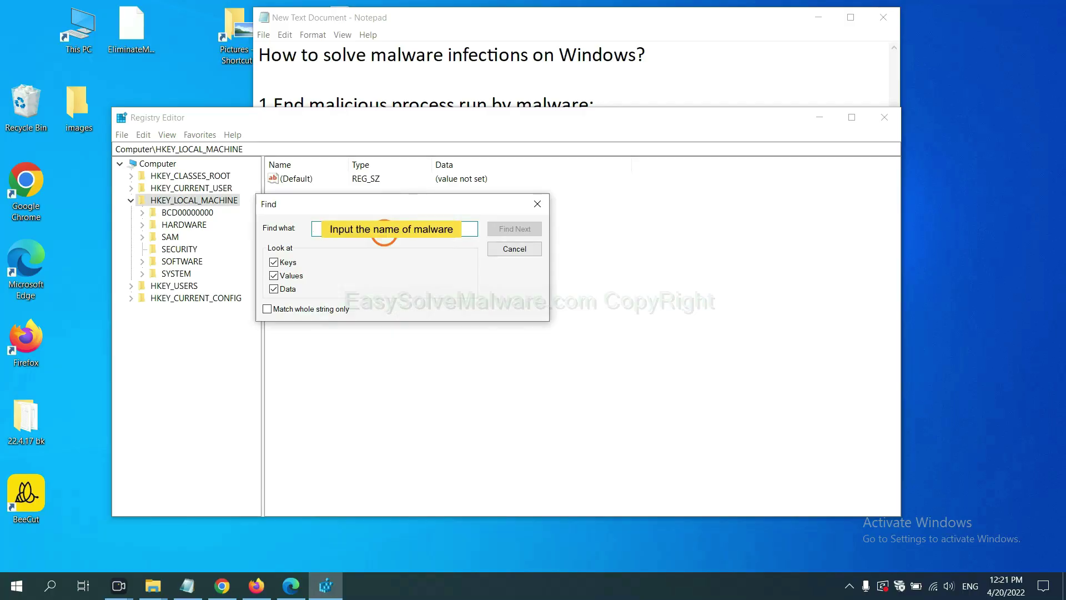
pyautogui.write('be')
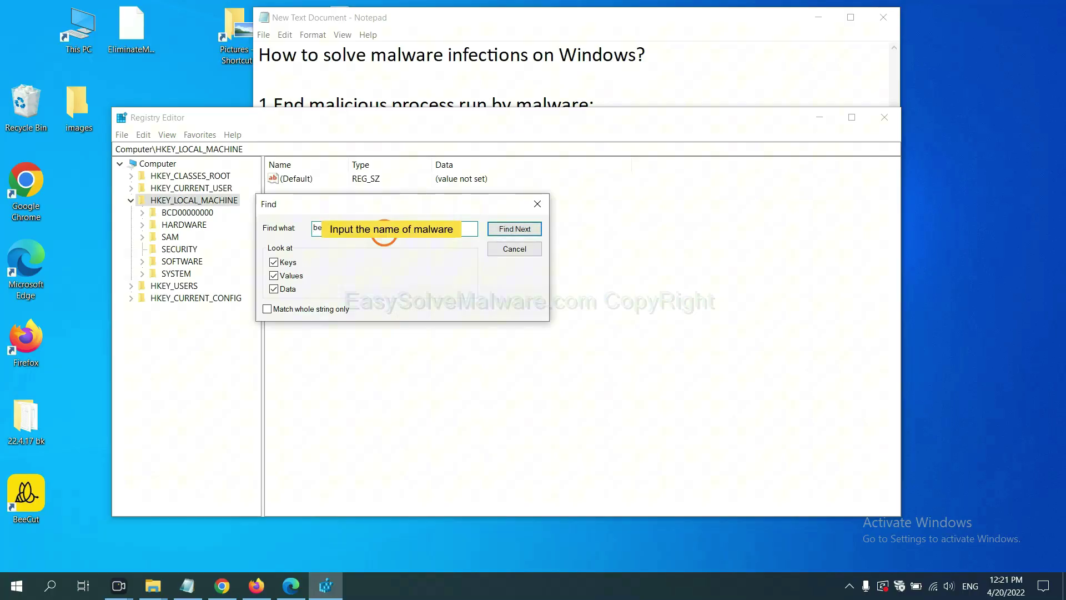
pyautogui.write('ecut')
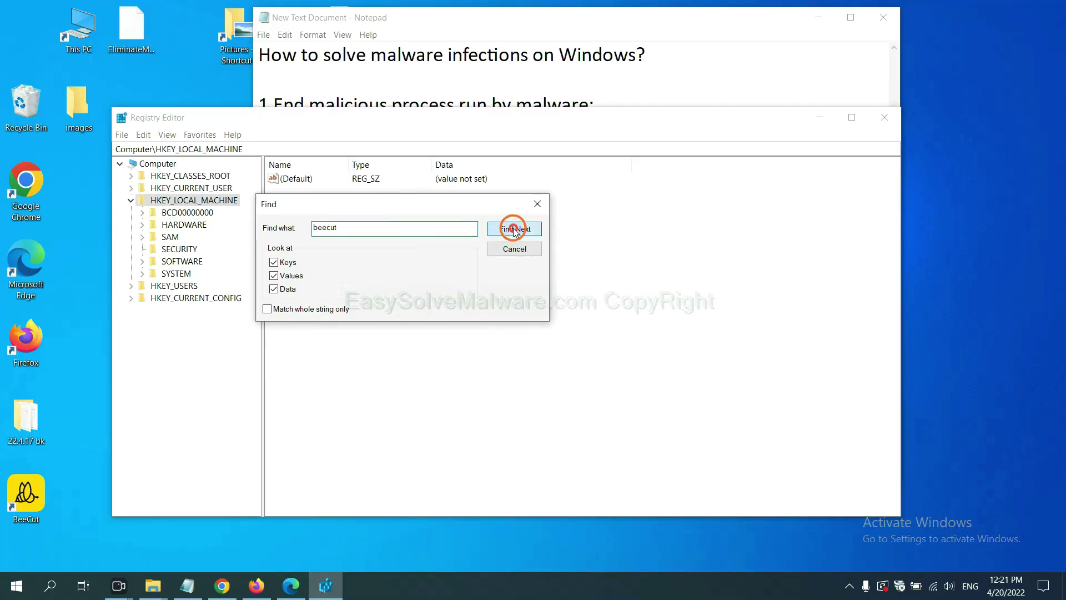
pyautogui.click(514, 232)
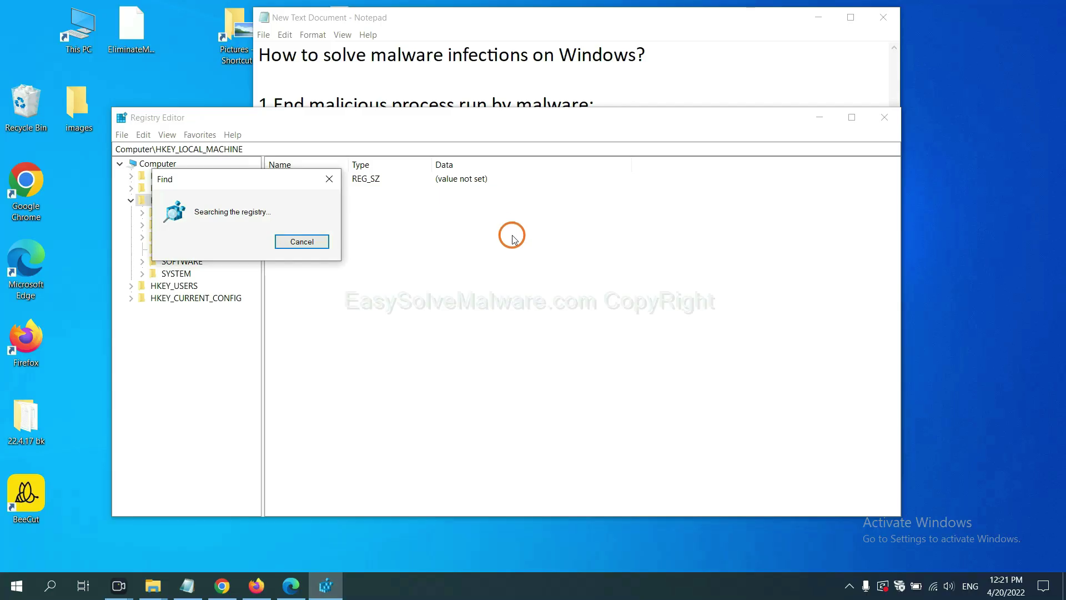
pyautogui.moveTo(281, 174); pyautogui.dragTo(447, 173)
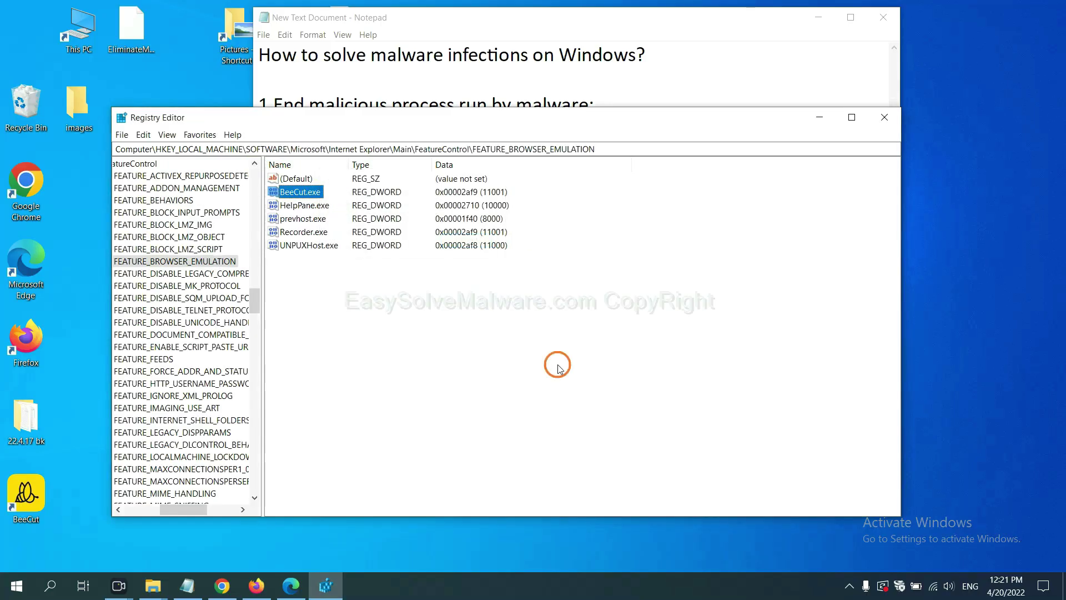
pyautogui.moveTo(179, 512); pyautogui.dragTo(169, 508)
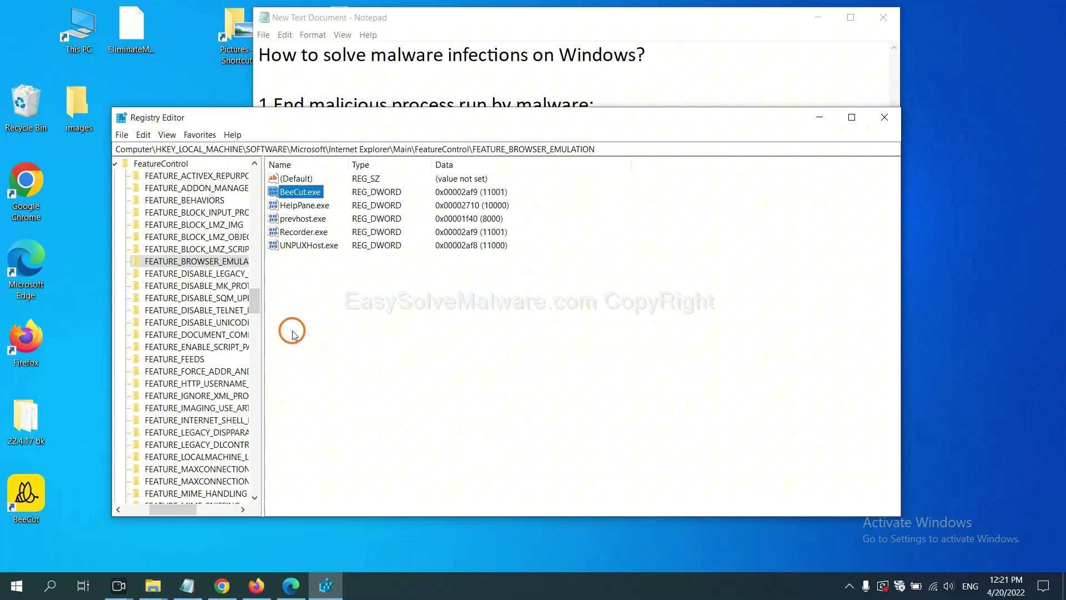
pyautogui.rightClick(217, 265)
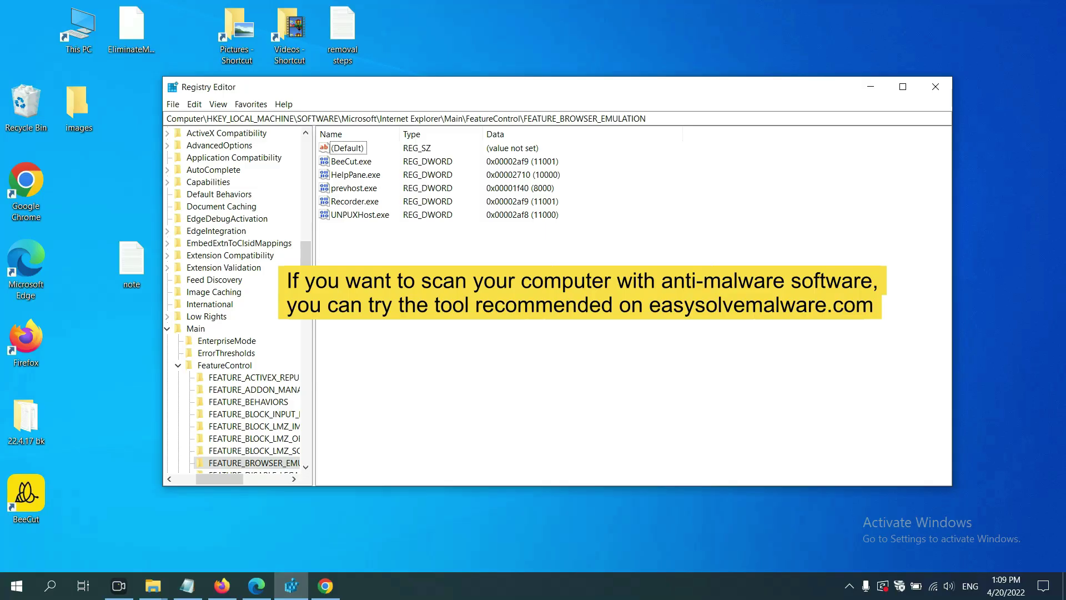
# Step: Bring the easysolvemalware.com guide forward in Chrome and scroll to its Quick Menu
pyautogui.click(332, 590)
pyautogui.scroll(-1, 769, 367)
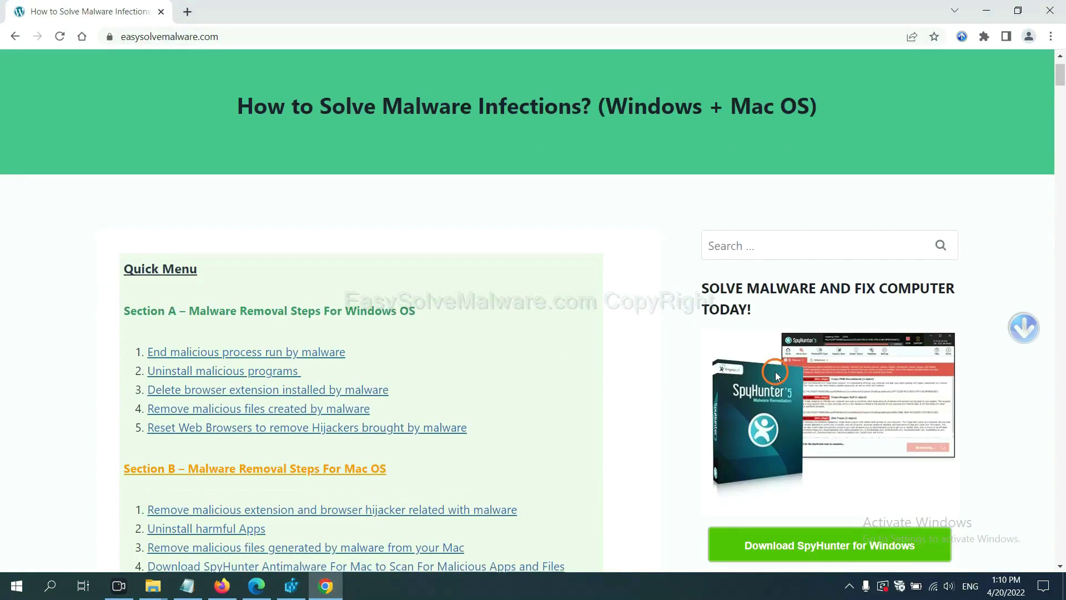
pyautogui.scroll(1, 766, 378)
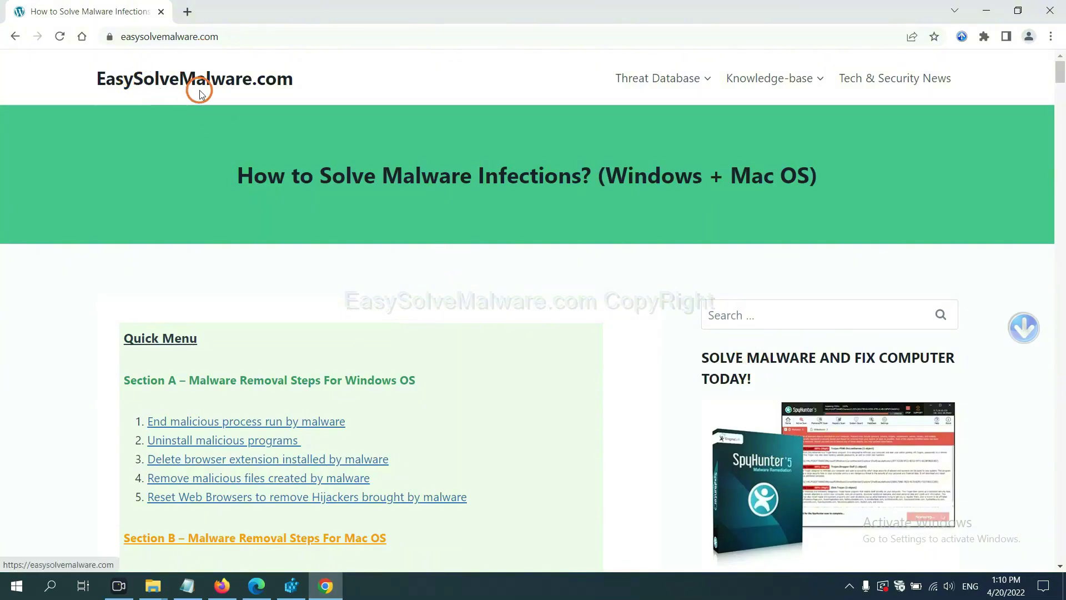
pyautogui.scroll(-2, 821, 294)
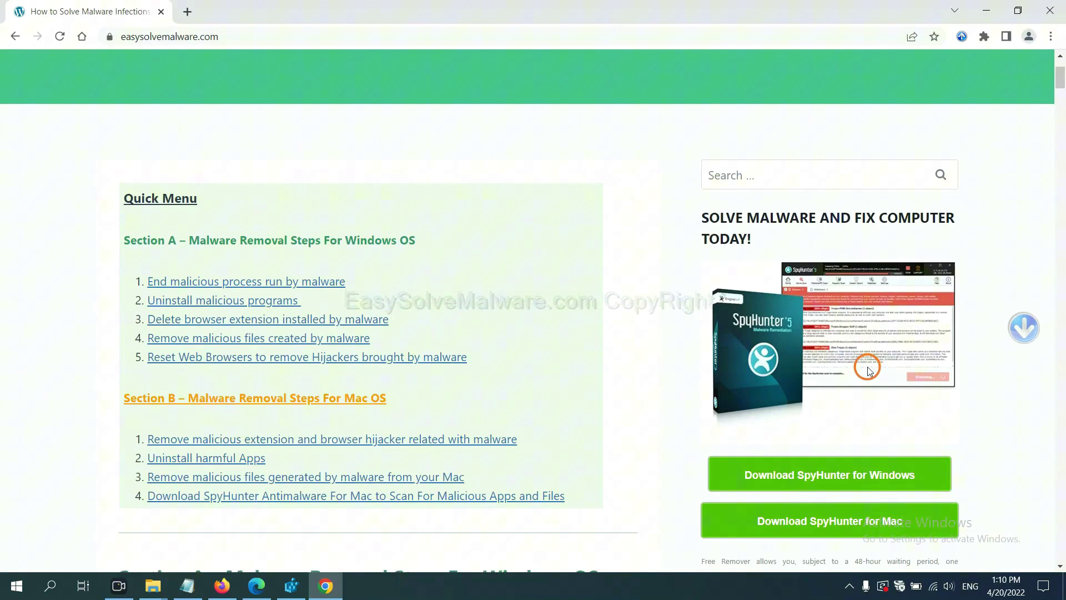
pyautogui.scroll(-1, 866, 367)
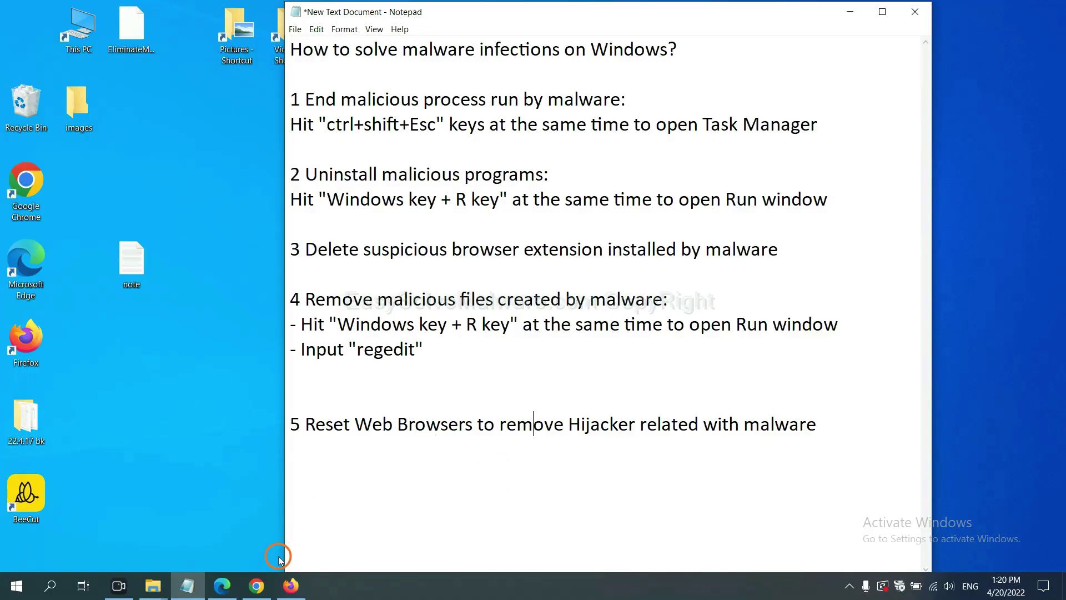
# Step: Search Chrome settings for 'reset' and choose restoring settings to original defaults
pyautogui.click(256, 585)
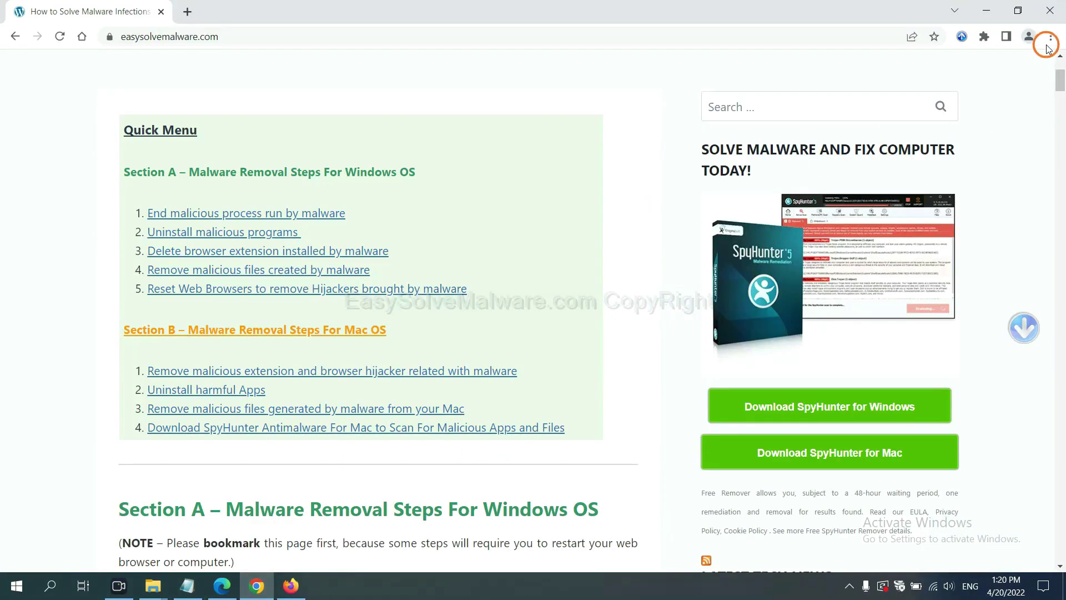
pyautogui.click(1049, 36)
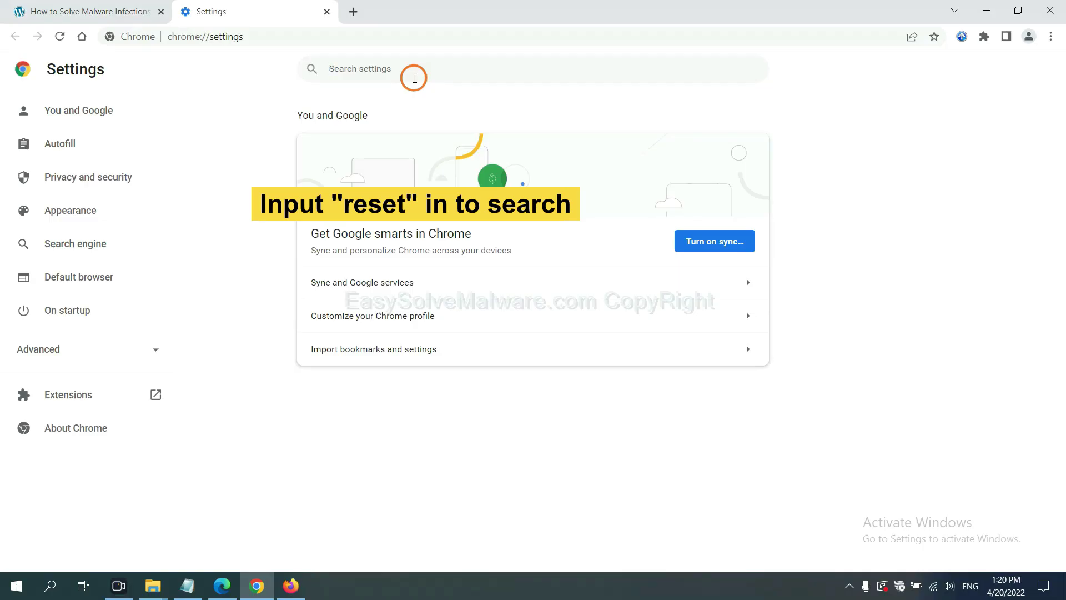
pyautogui.write('reset')
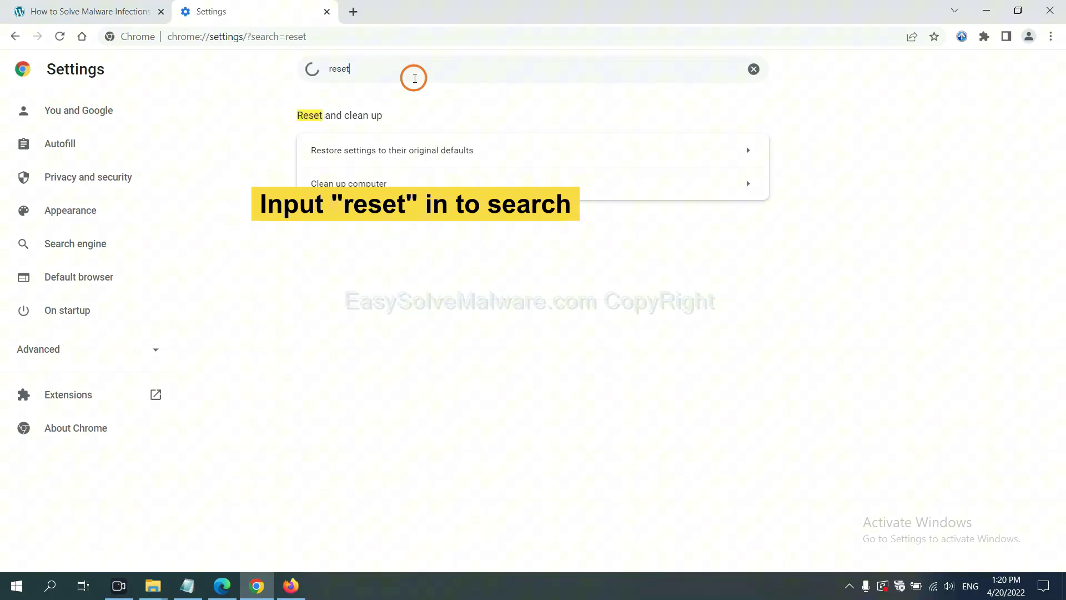
pyautogui.click(459, 151)
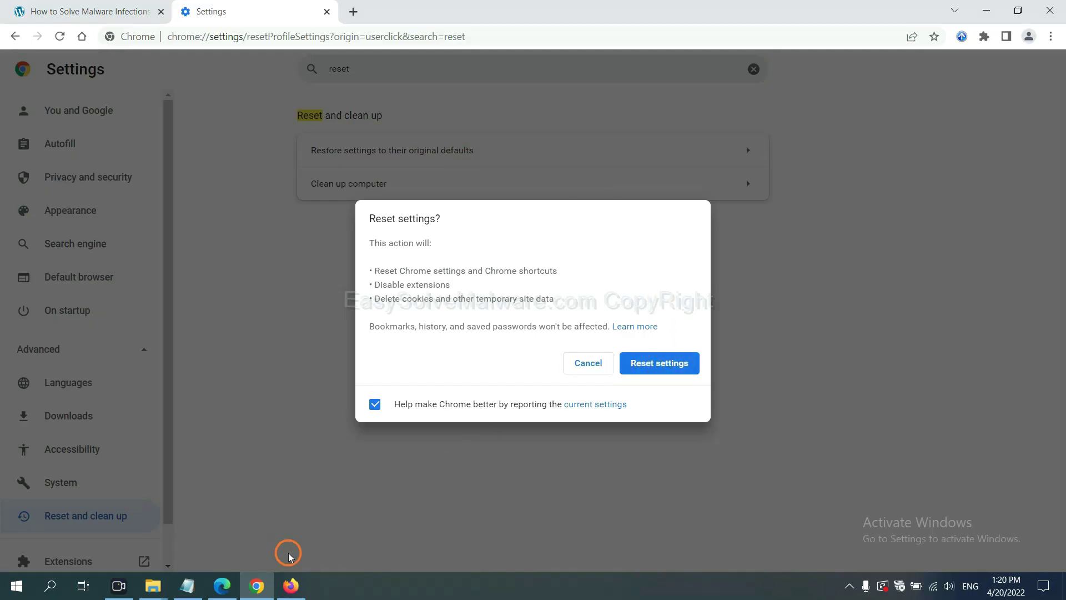
# Step: Refresh Firefox to defaults via Help's troubleshooting information page and confirm
pyautogui.click(291, 584)
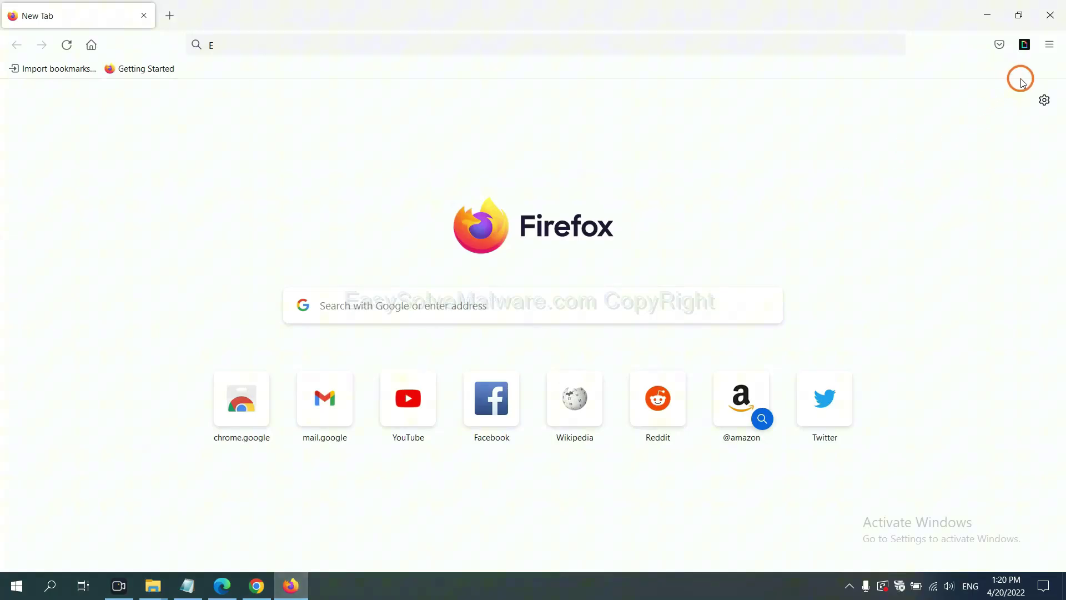
pyautogui.click(1049, 46)
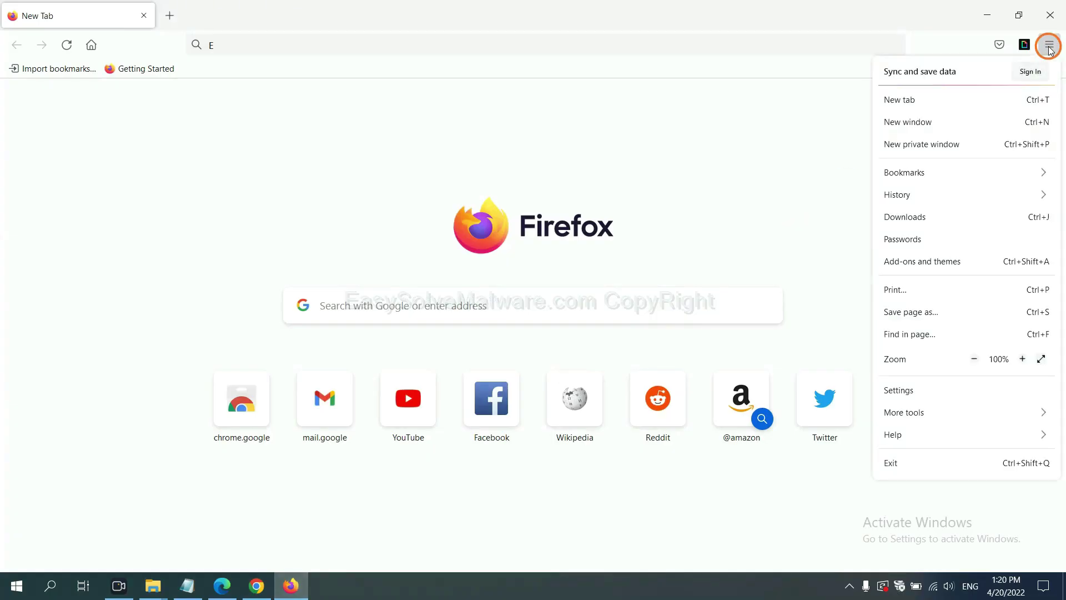
pyautogui.click(915, 432)
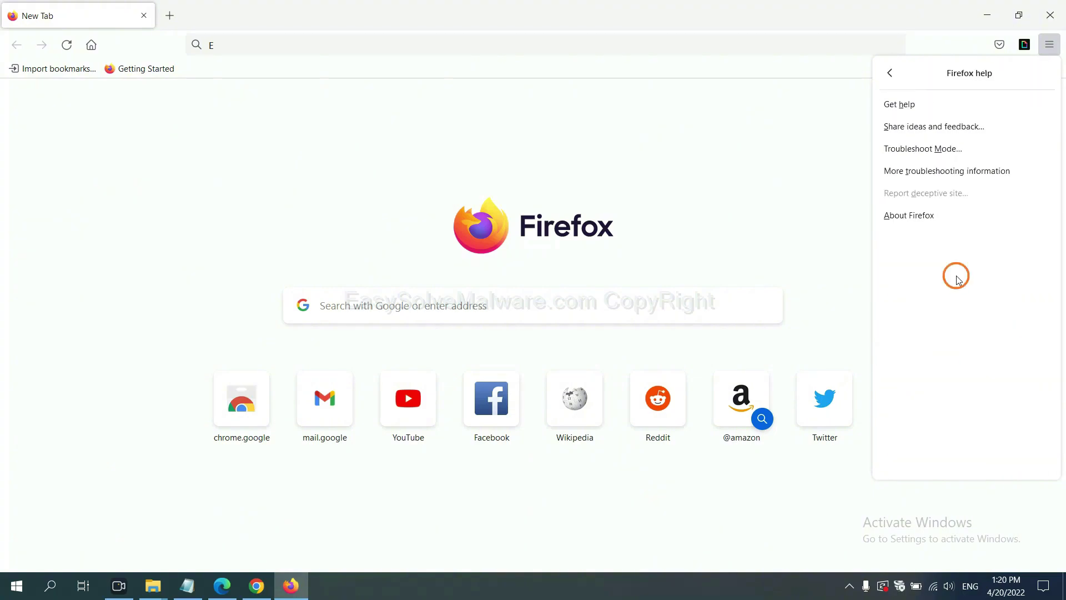
pyautogui.click(937, 172)
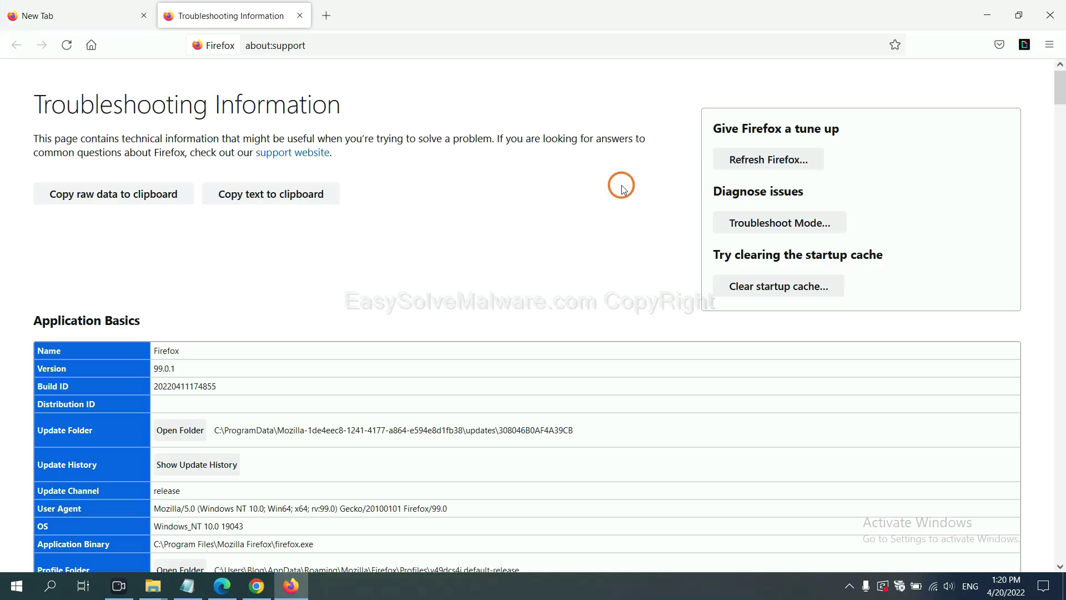
pyautogui.click(750, 164)
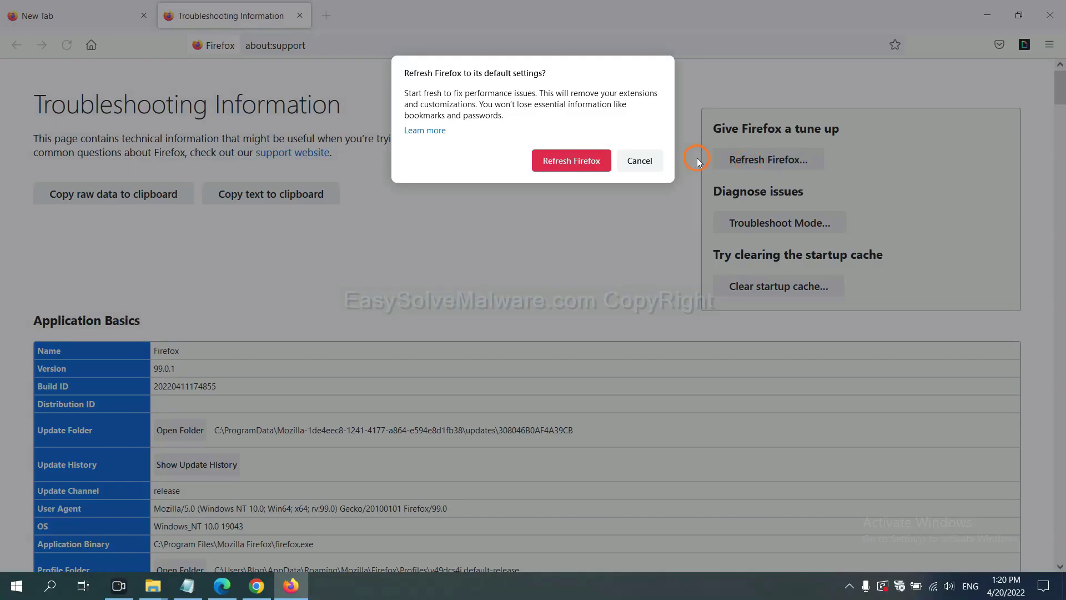
pyautogui.click(578, 167)
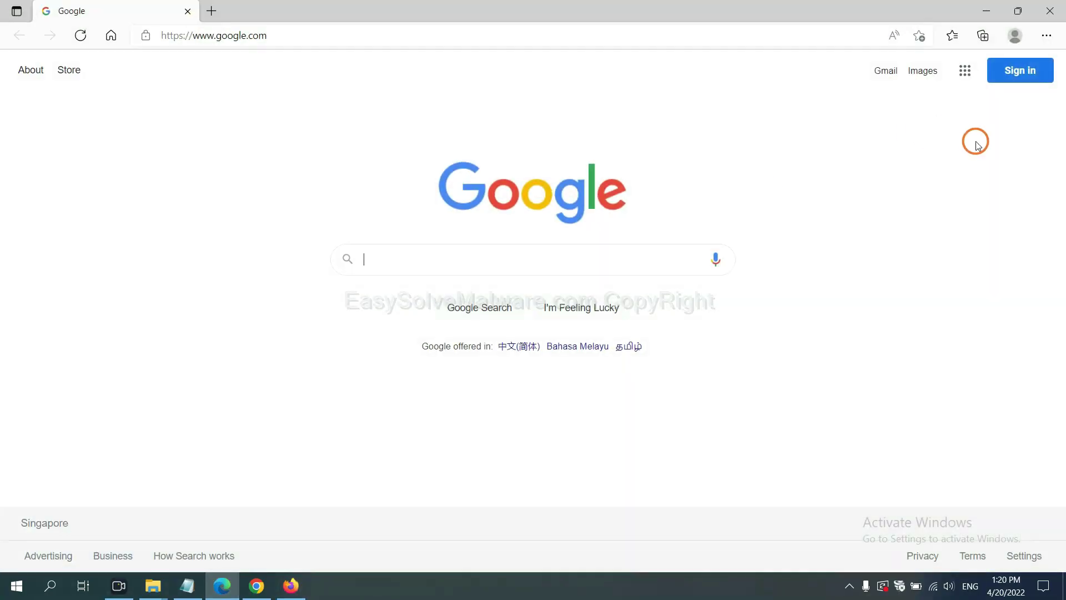
# Step: Search Edge settings for 'reset' and choose restoring settings to their default values
pyautogui.click(1046, 36)
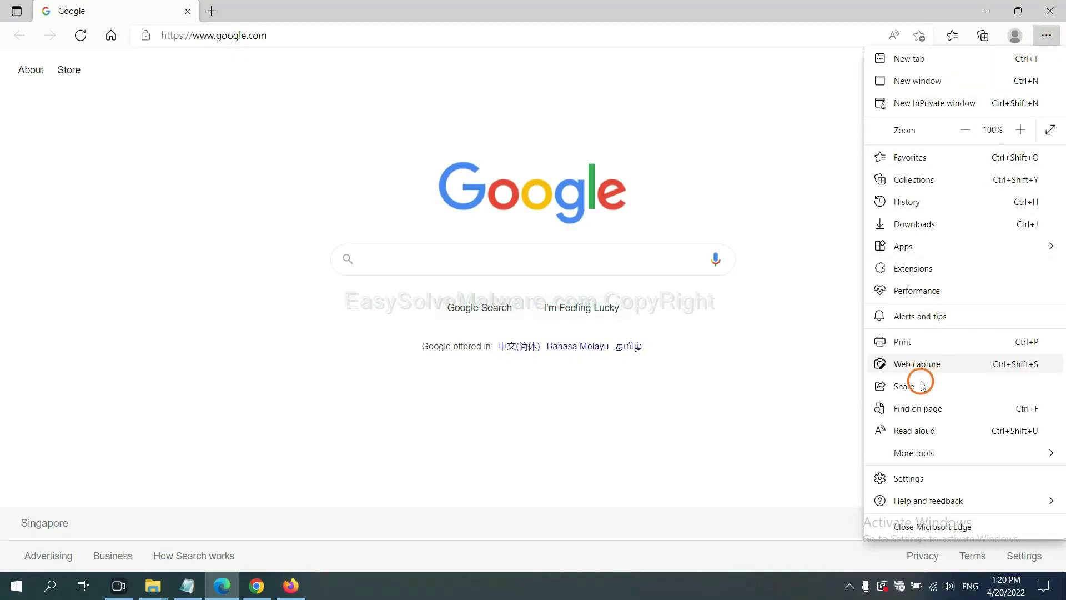
pyautogui.click(920, 479)
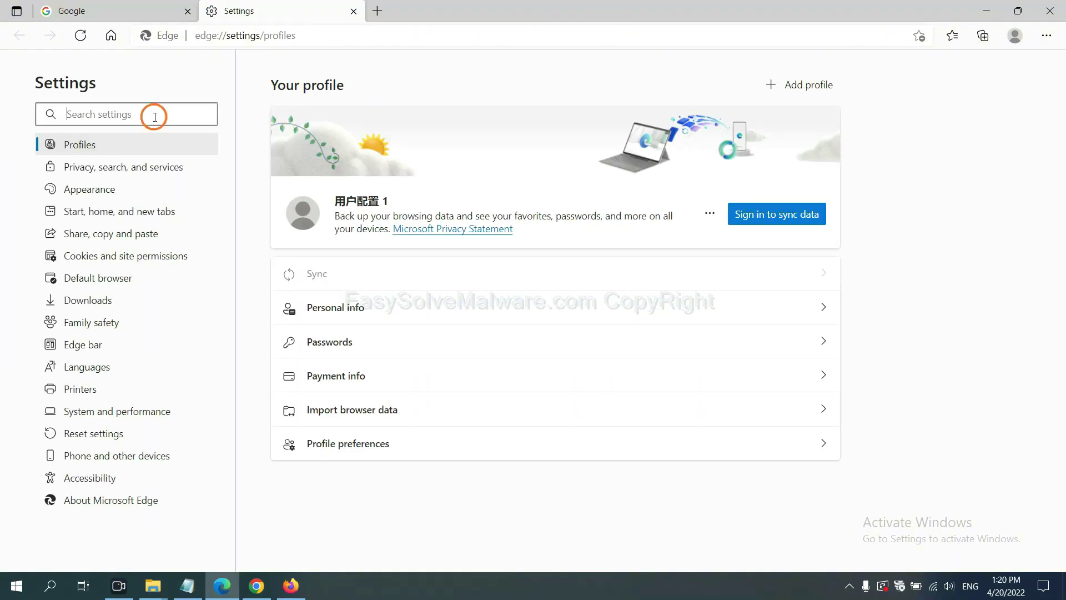
pyautogui.write('re')
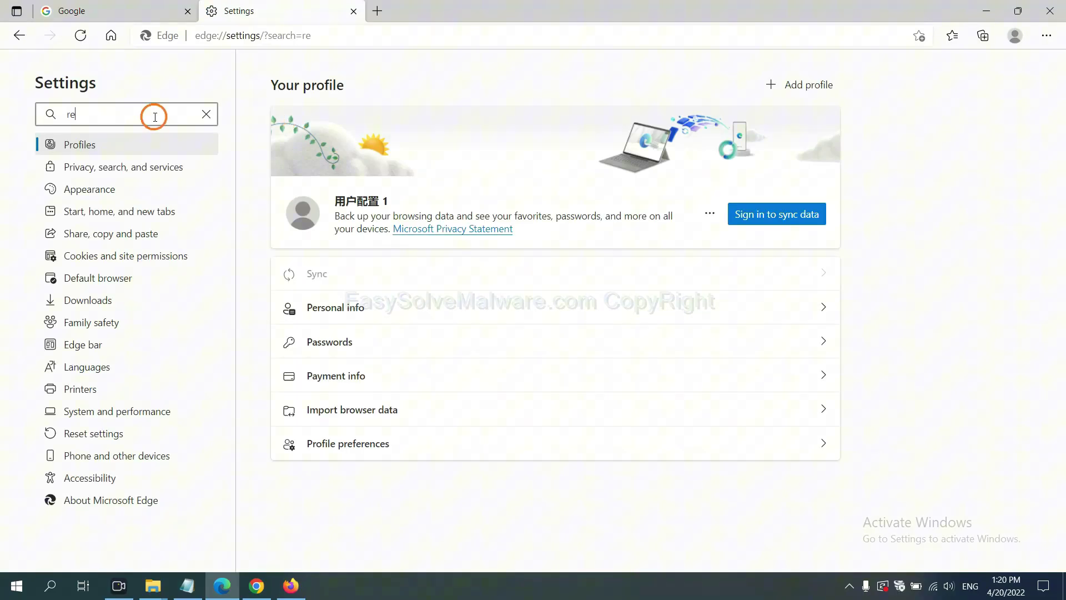
pyautogui.write('set')
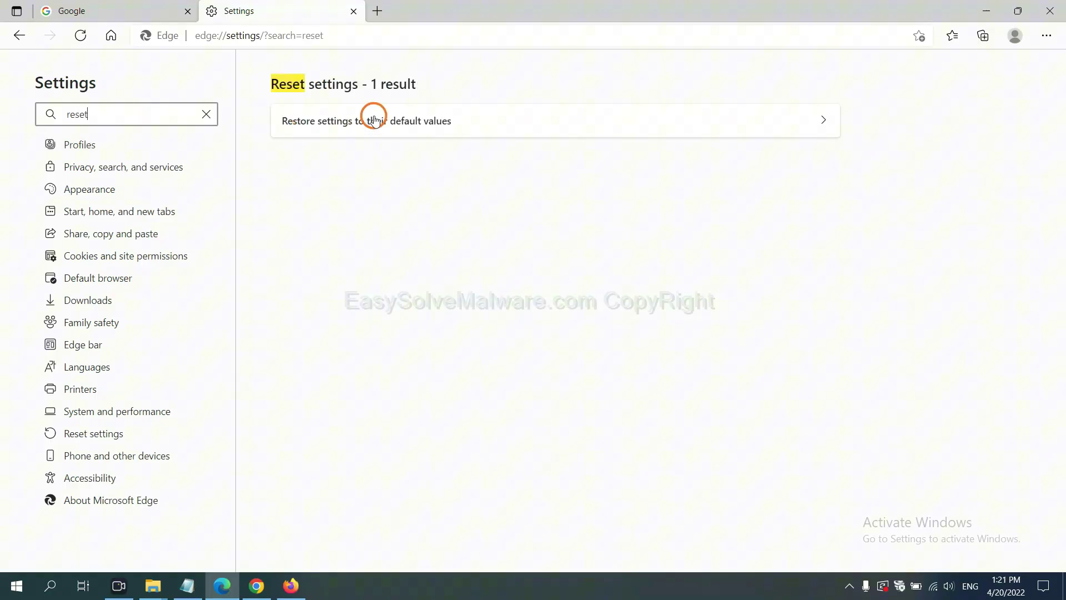
pyautogui.click(375, 119)
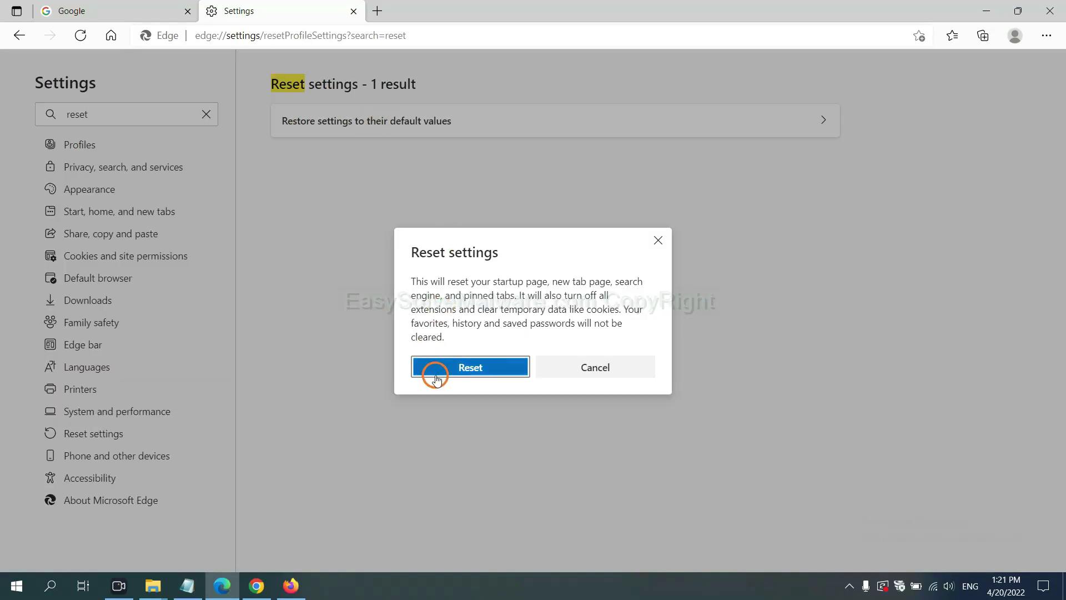